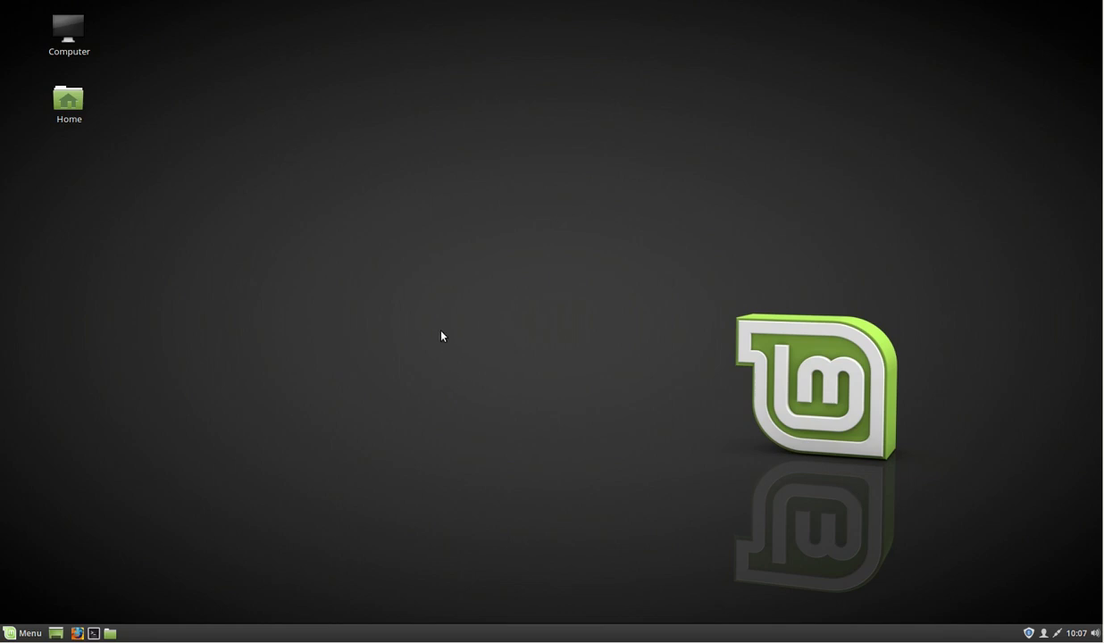
# Open a terminal window and maximize it to fill the desktop.
pyautogui.click(92, 634)
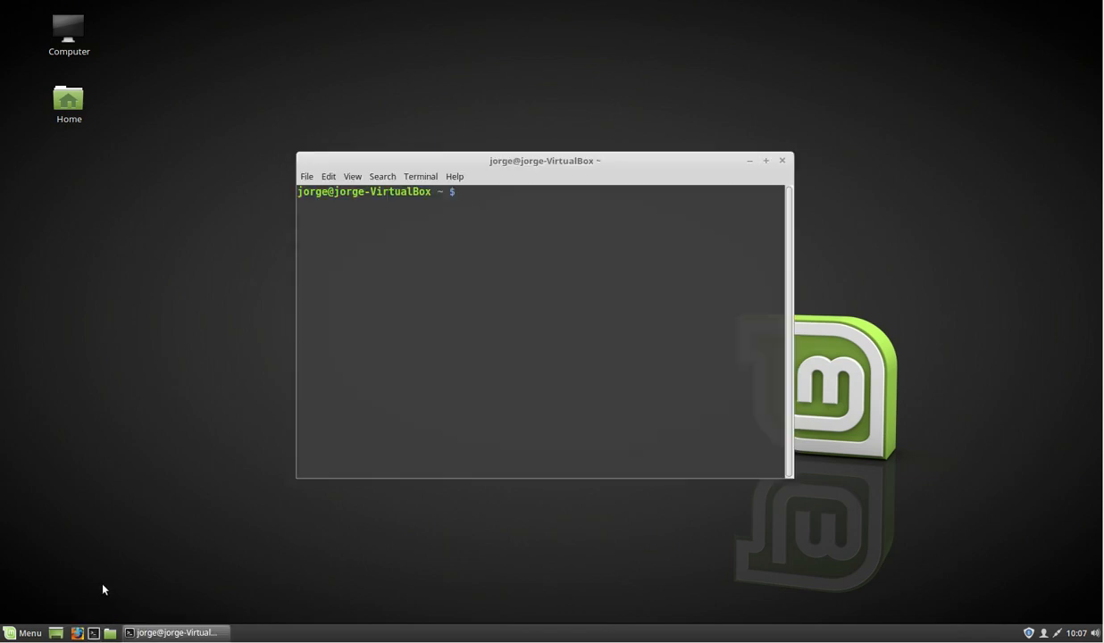
pyautogui.click(766, 160)
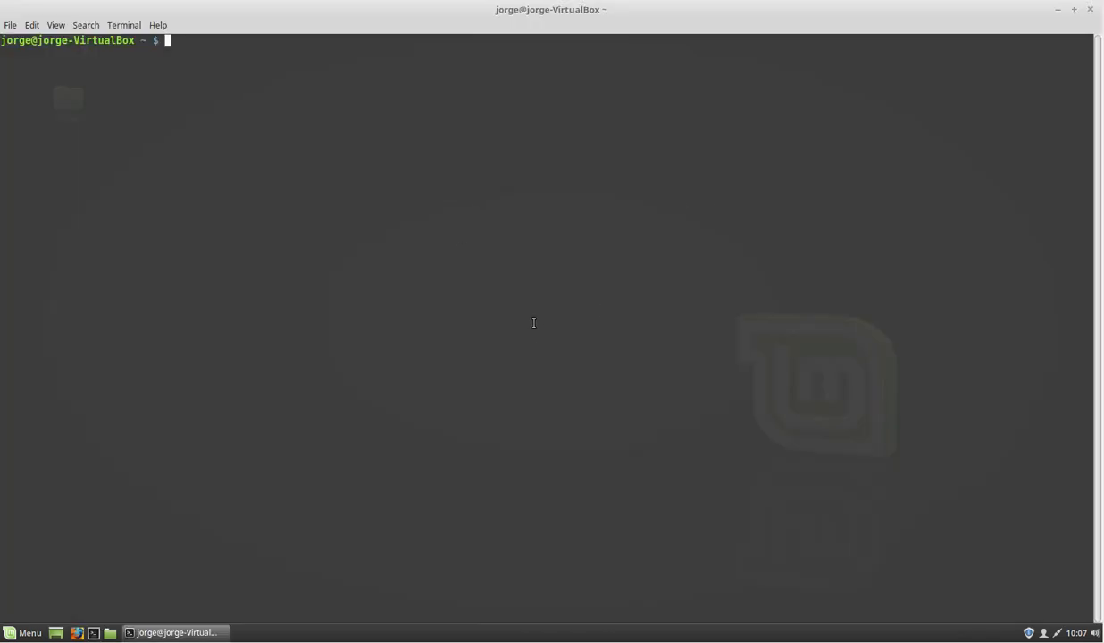
pyautogui.press('Return')
pyautogui.press('Return')
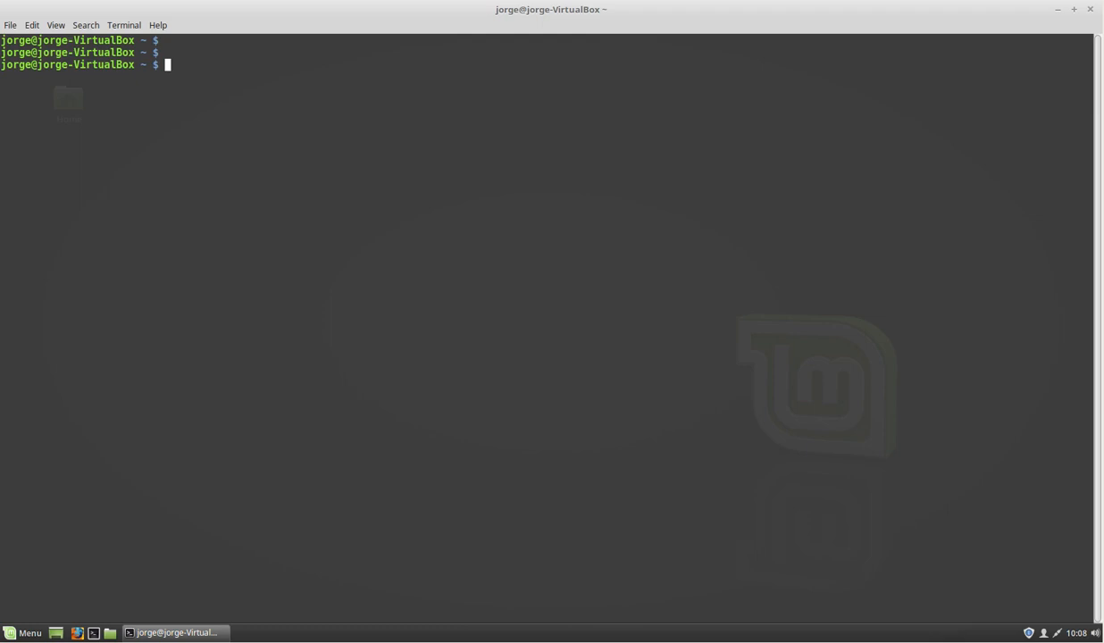
# Install Docky by running sudo apt-get install -y docky and authenticate with the account password.
pyautogui.write('sudo apt-get ins')
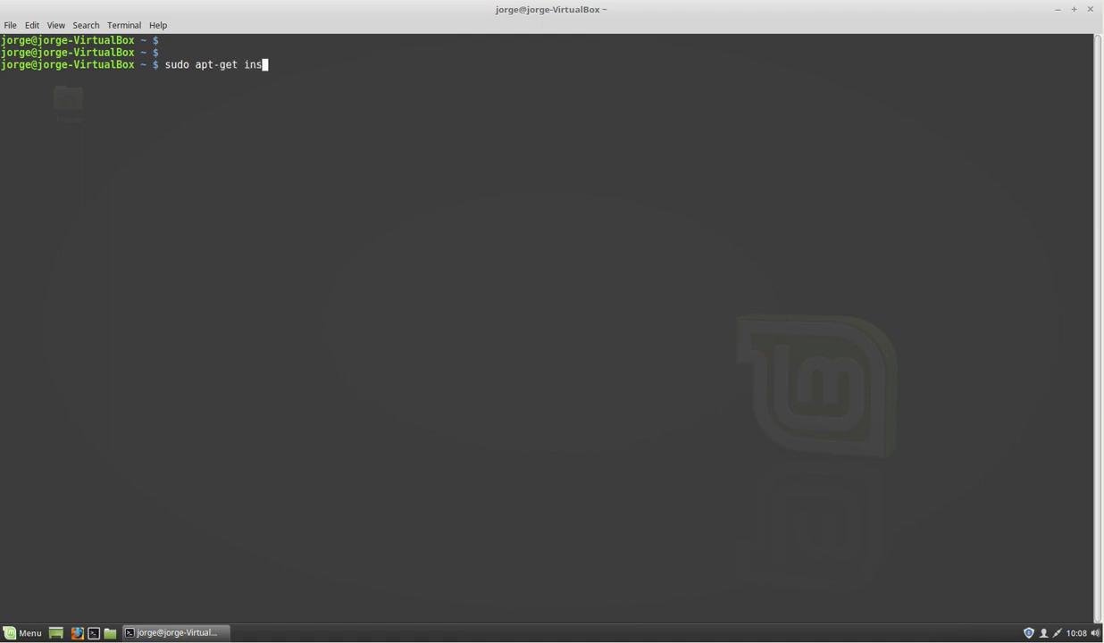
pyautogui.write('tall -y docky')
pyautogui.press('Return')
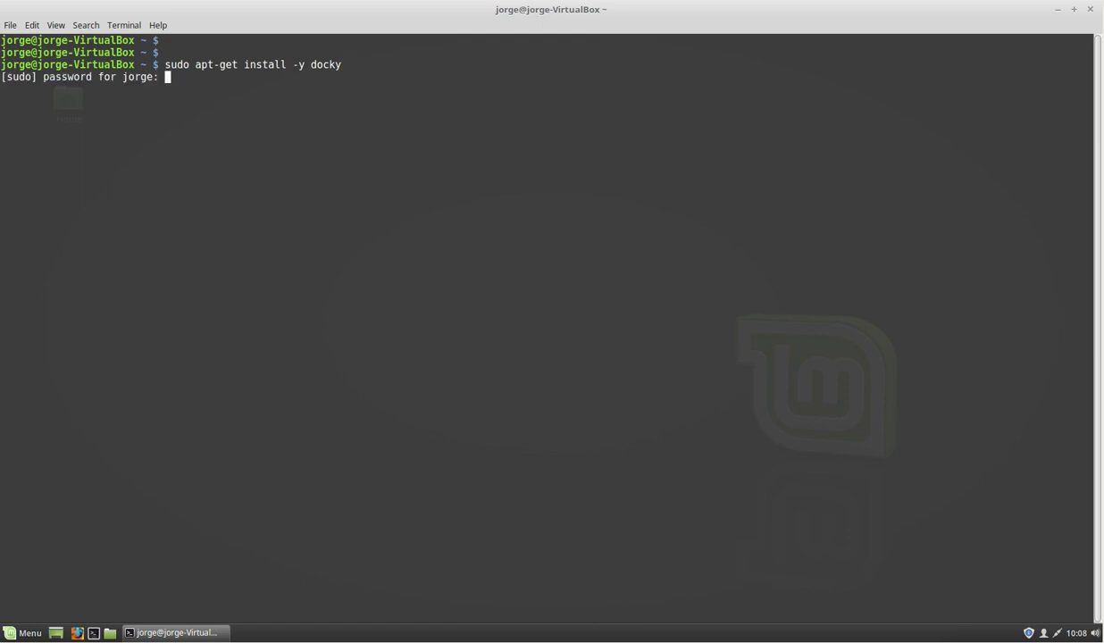
pyautogui.press('Return')
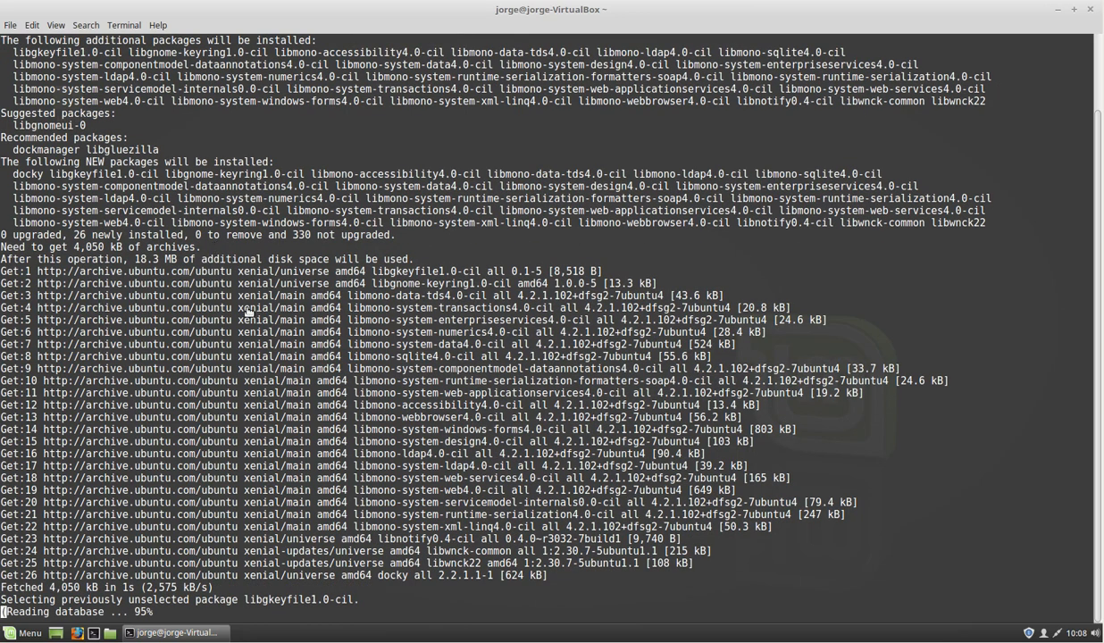
# Minimize the terminal and move the desktop panel to the upper edge of the screen.
pyautogui.click(1058, 11)
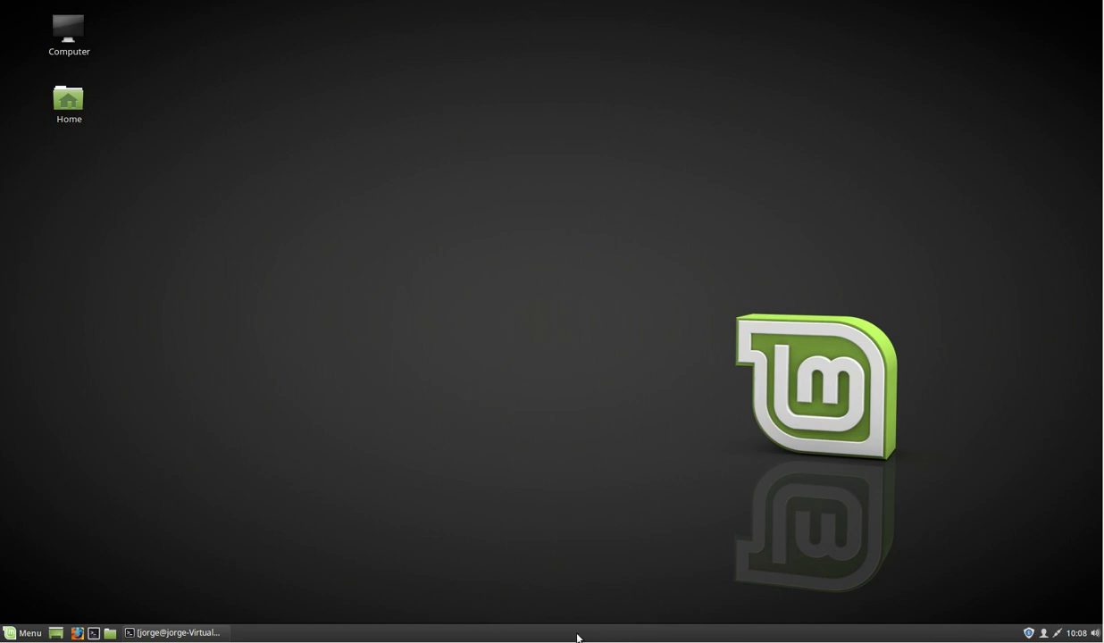
pyautogui.rightClick(513, 636)
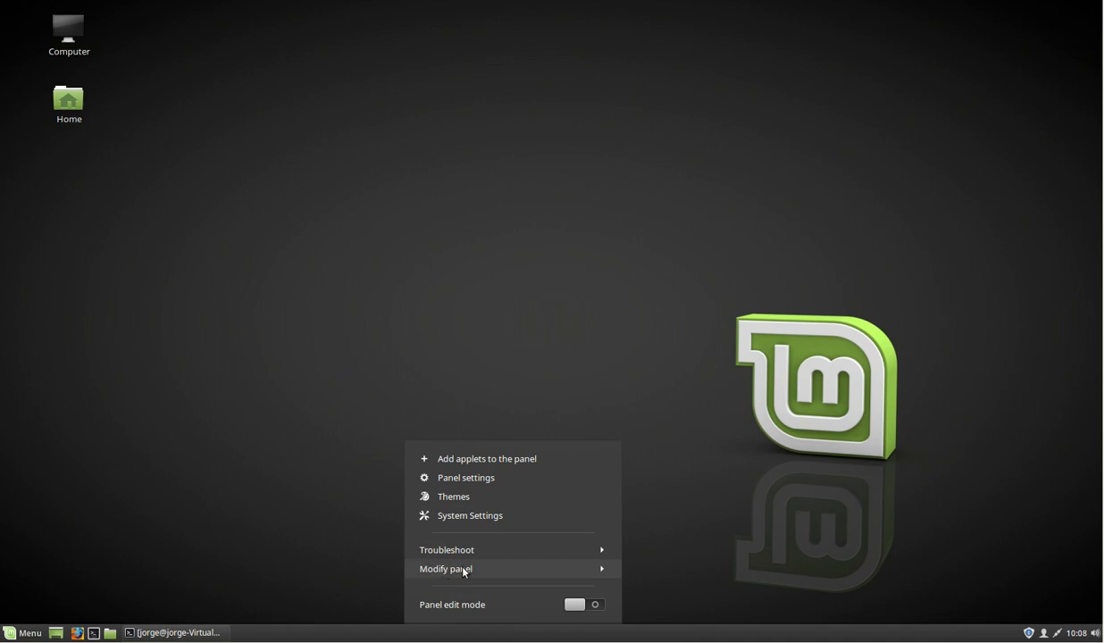
pyautogui.click(490, 570)
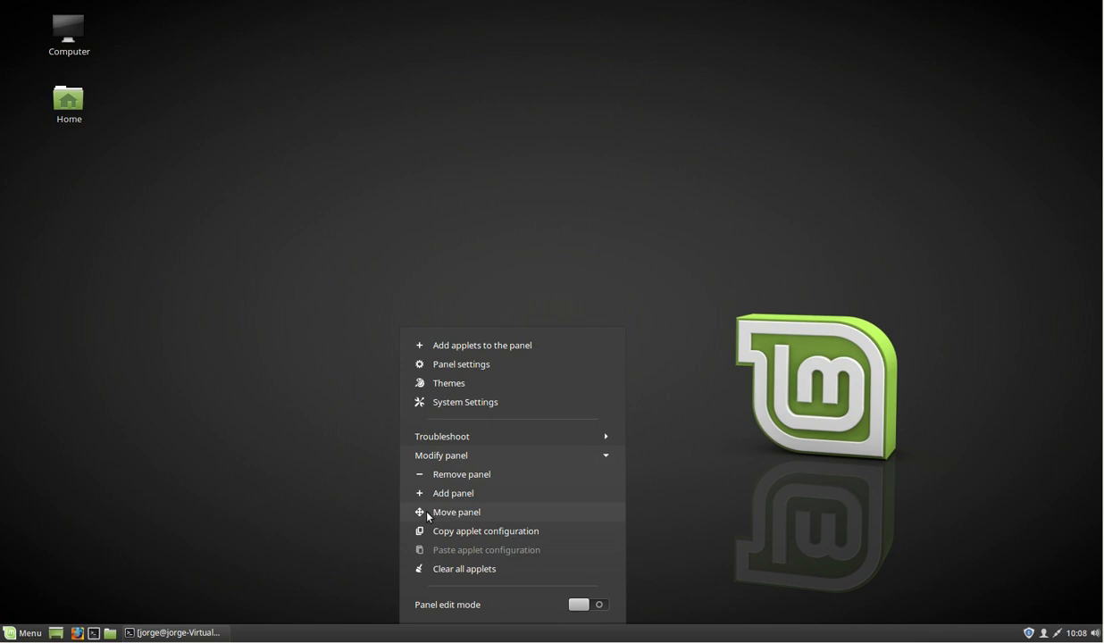
pyautogui.click(470, 516)
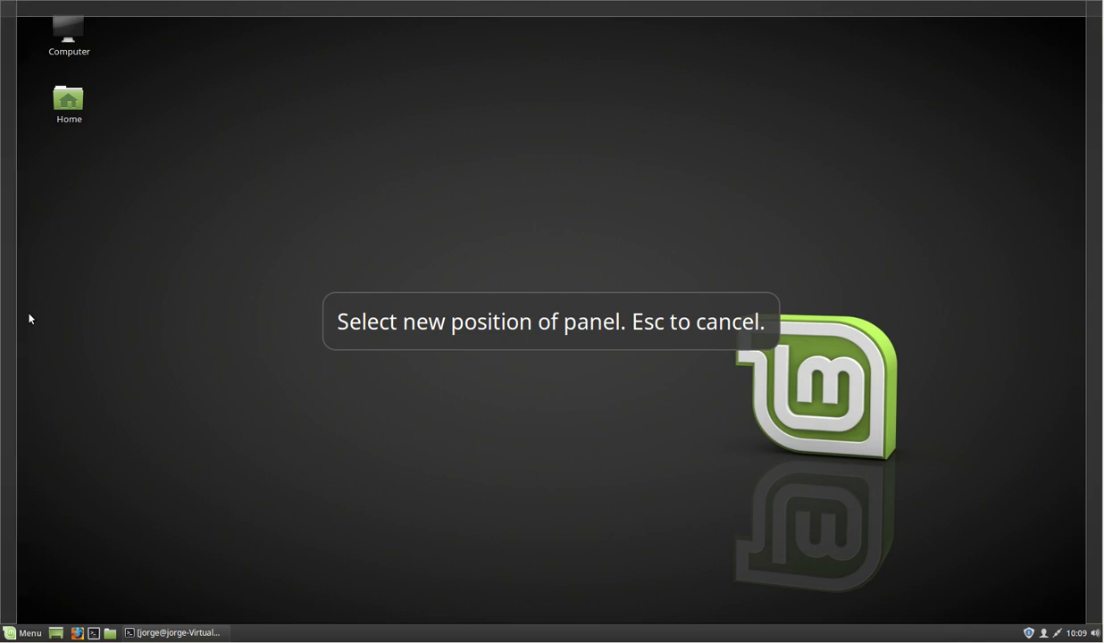
pyautogui.click(577, 14)
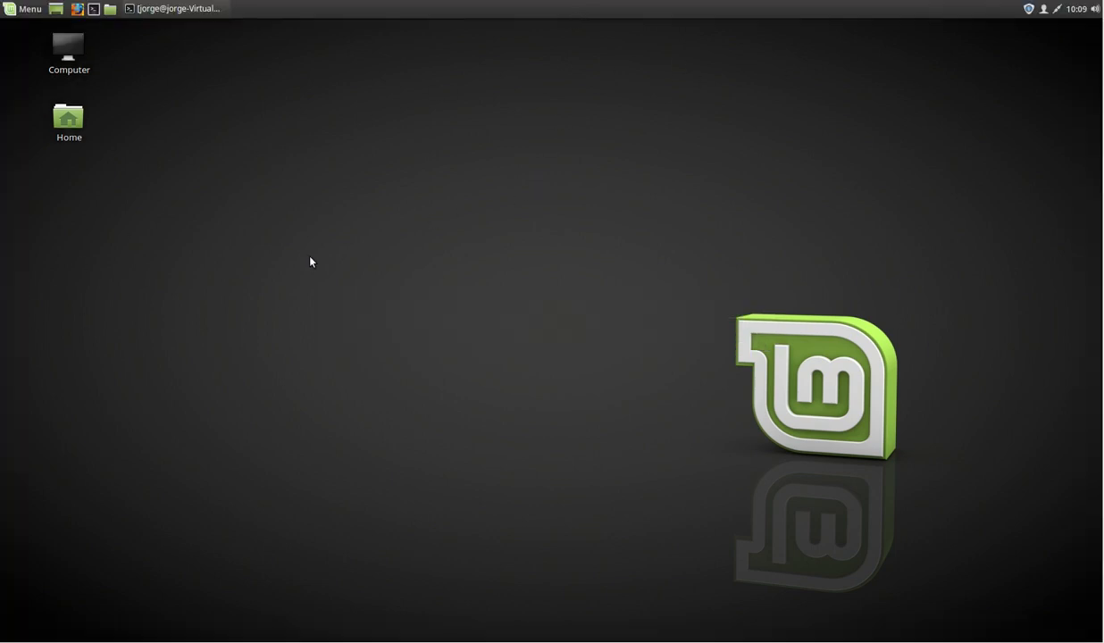
# Check the Docky installation output in the terminal and minimize the terminal again.
pyautogui.click(170, 11)
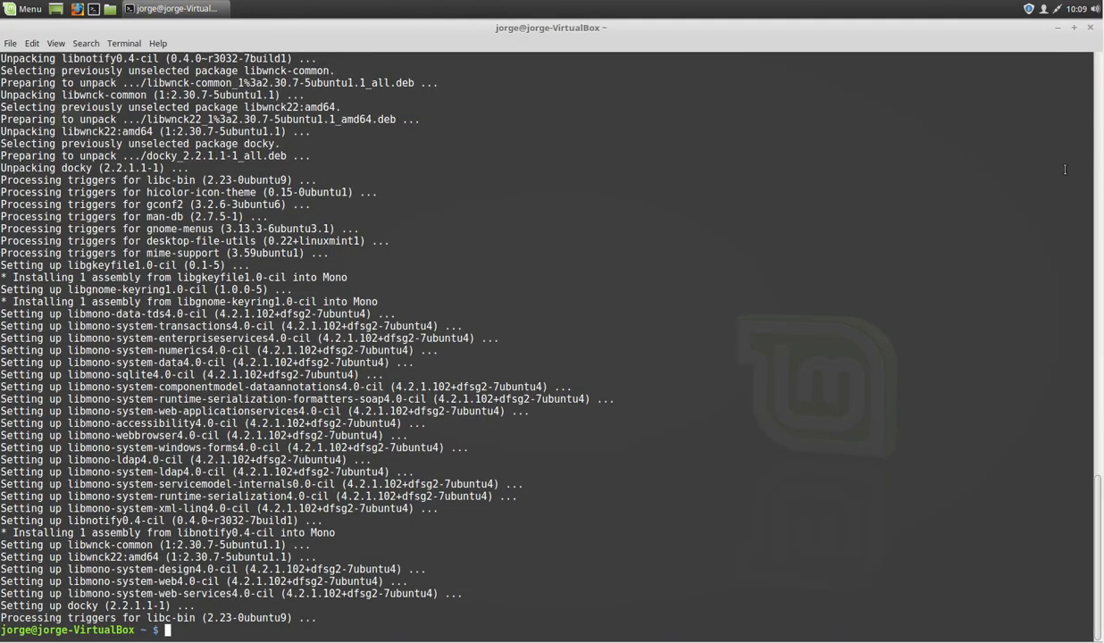
pyautogui.click(1057, 28)
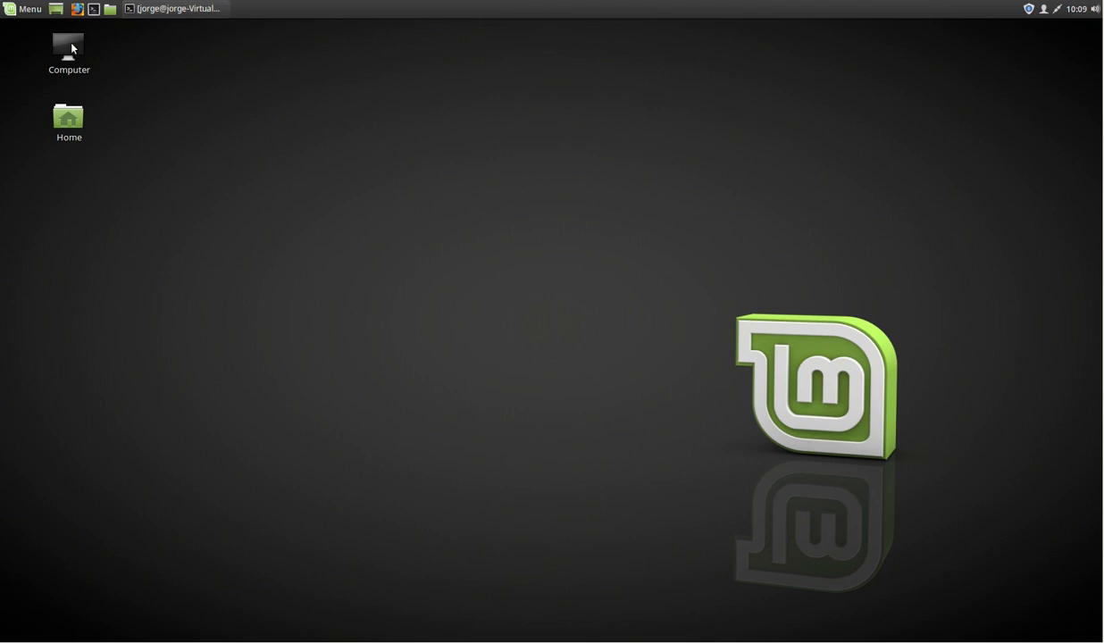
# Launch Docky and open its settings, with Start When User Logs In enabled.
pyautogui.click(29, 18)
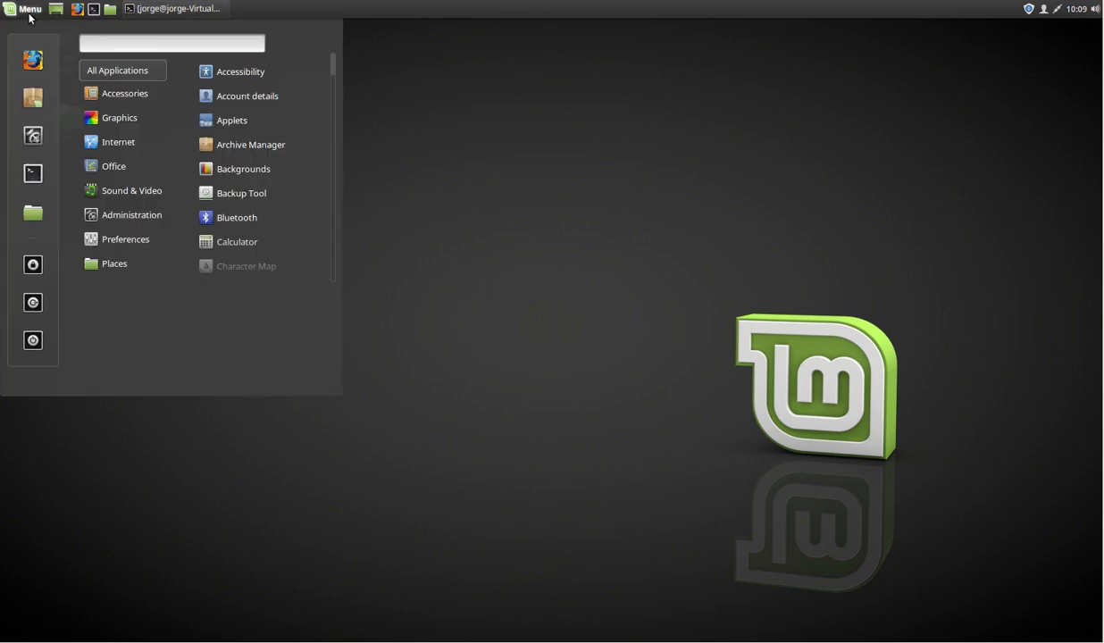
pyautogui.write('docky')
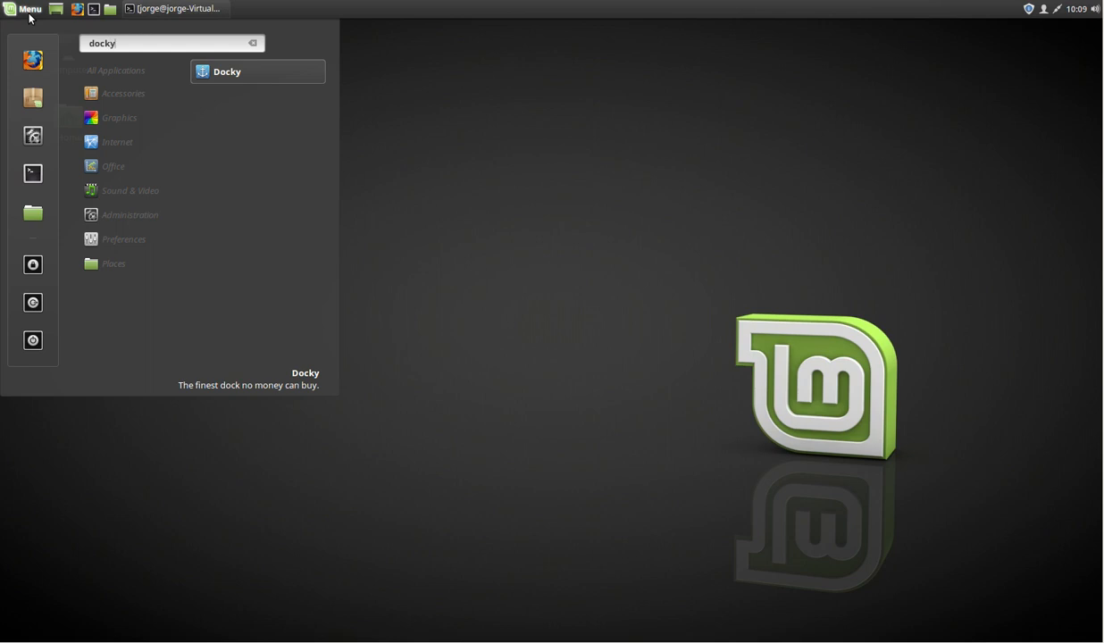
pyautogui.press('Return')
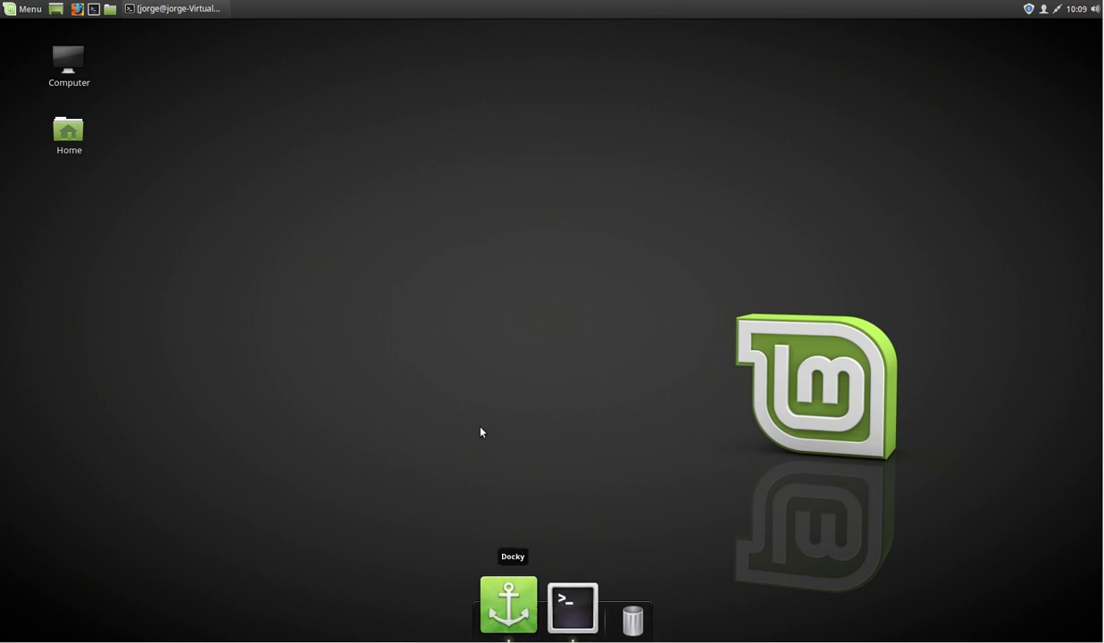
pyautogui.click(509, 604)
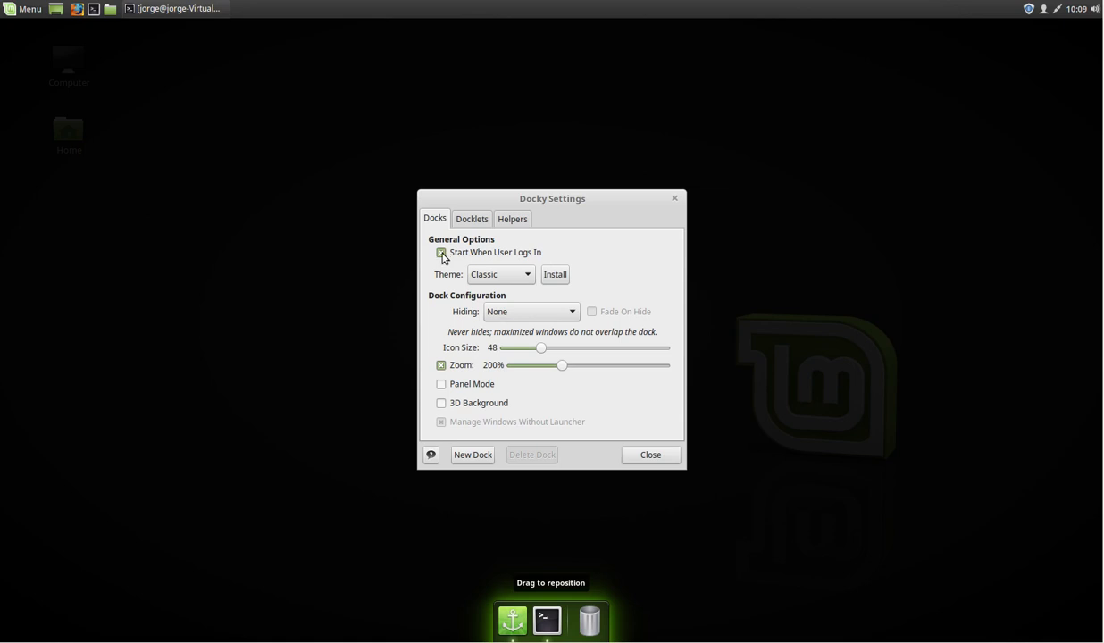
# Try the Glass dock theme and switch the theme back to Classic.
pyautogui.click(488, 277)
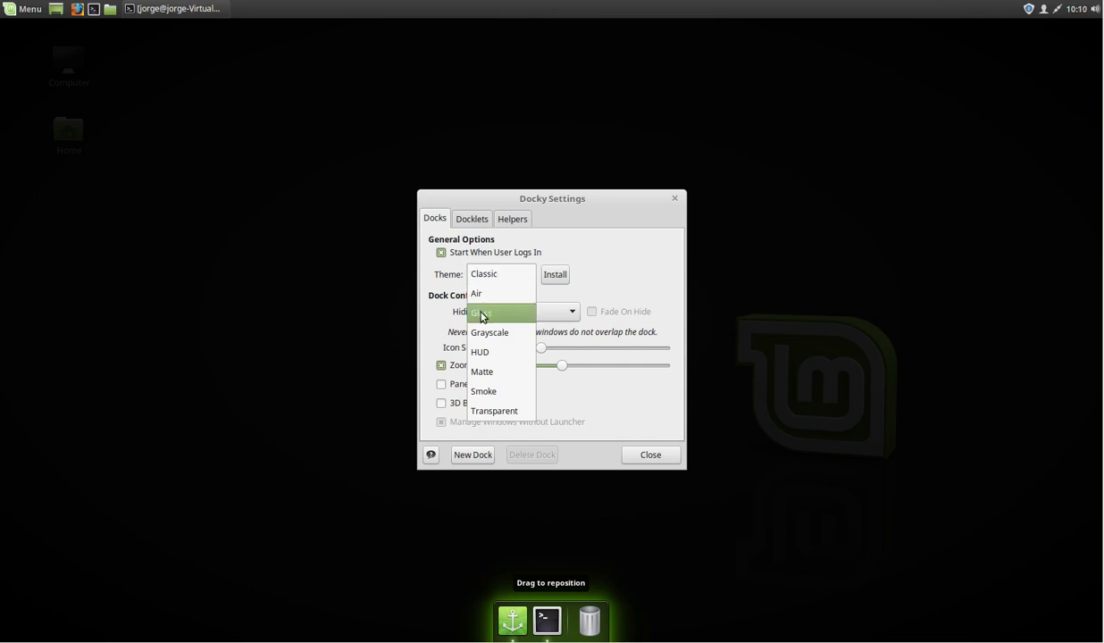
pyautogui.click(483, 315)
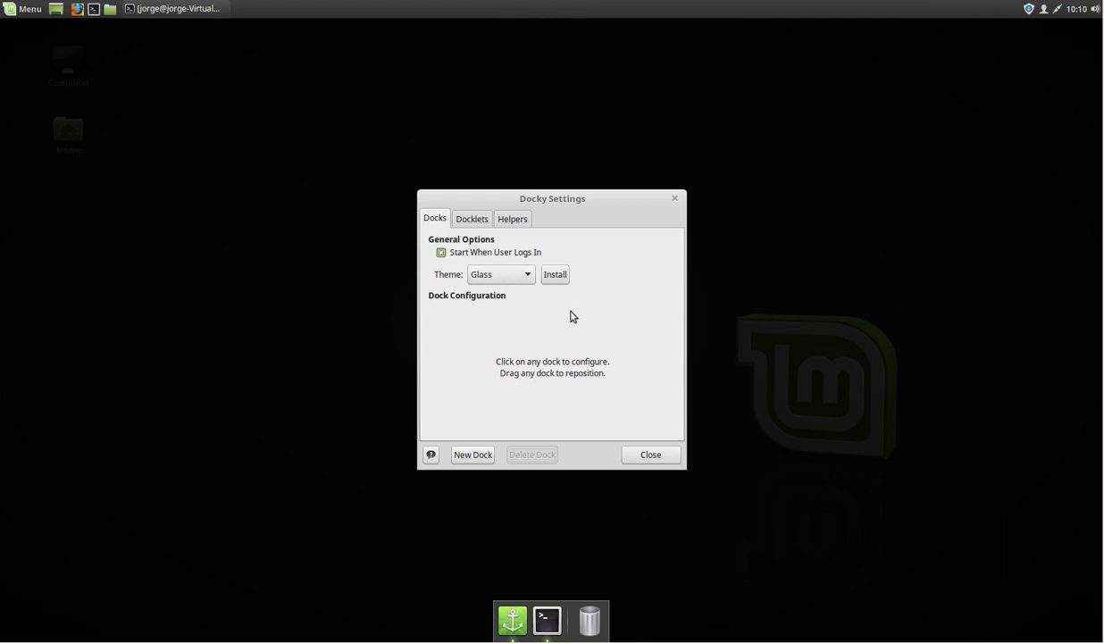
pyautogui.click(502, 284)
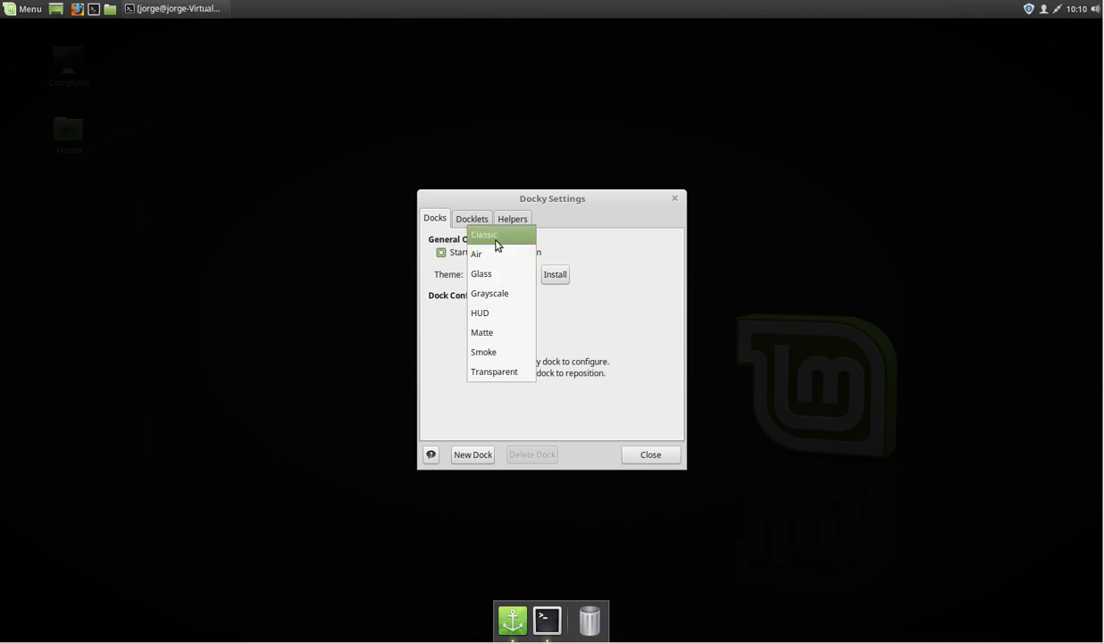
pyautogui.click(496, 241)
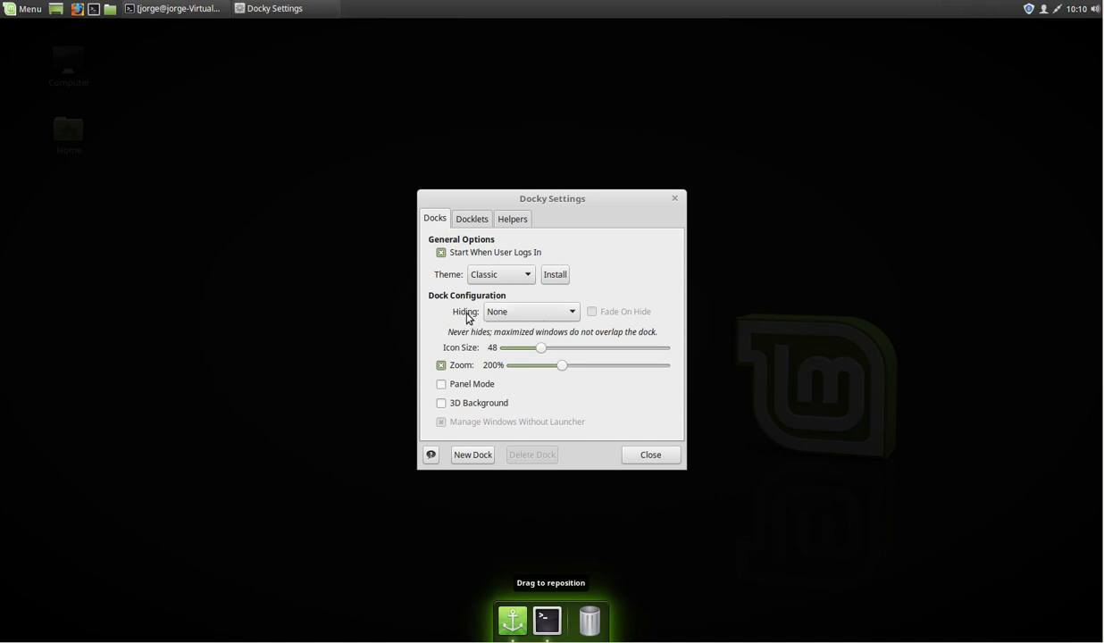
# Set the dock's hiding mode to Window Dodge and enable Fade On Hide.
pyautogui.click(544, 317)
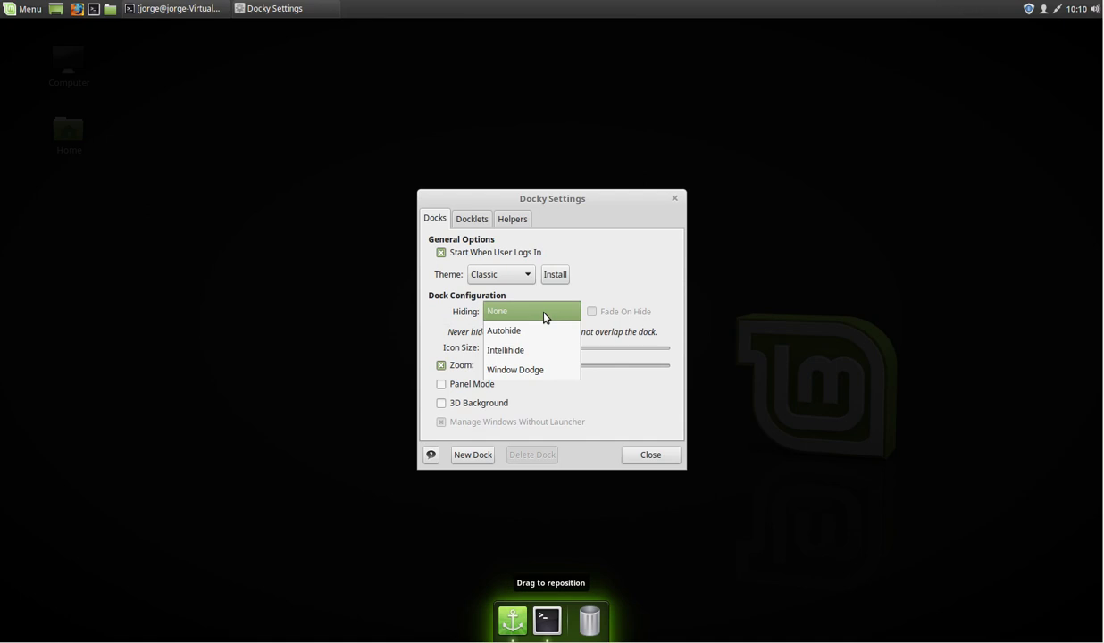
pyautogui.click(543, 371)
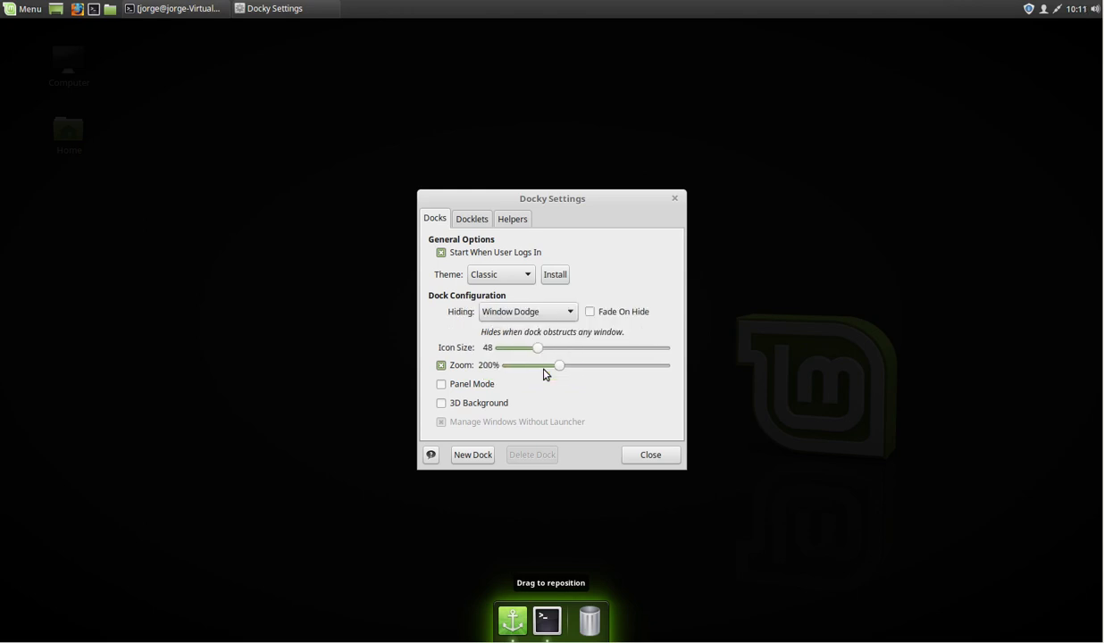
pyautogui.click(590, 311)
# Set the dock's icon size to 44 and its zoom to 182%.
pyautogui.moveTo(541, 353); pyautogui.dragTo(533, 348)
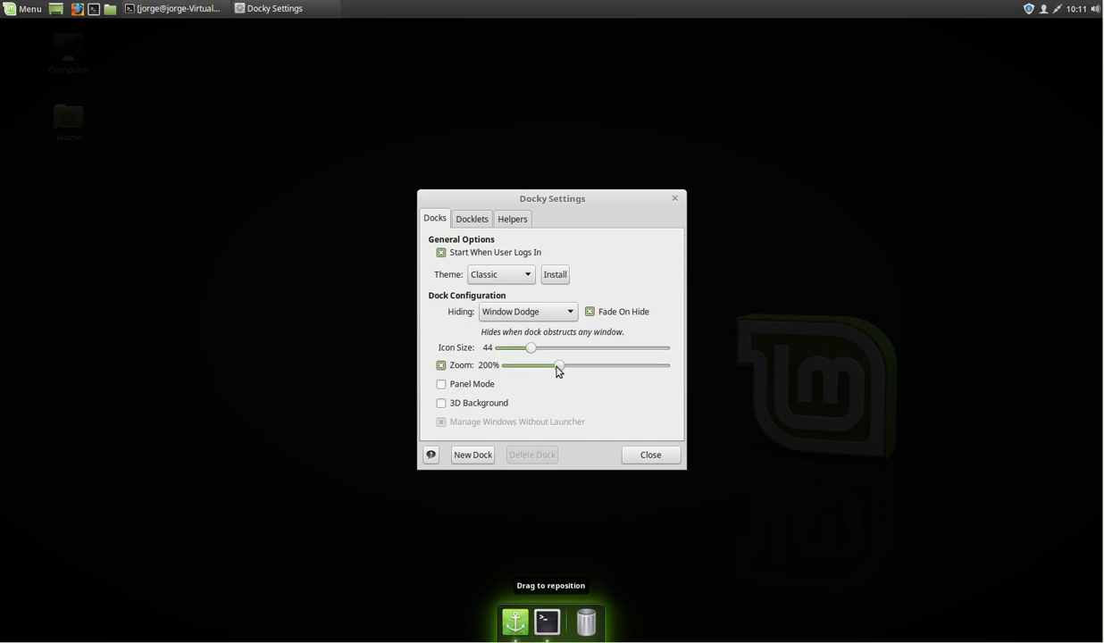
pyautogui.moveTo(556, 366); pyautogui.dragTo(551, 365)
pyautogui.moveTo(551, 369); pyautogui.dragTo(549, 368)
# Try Panel Mode for the dock, turn it off again and enable 3D Background.
pyautogui.click(471, 384)
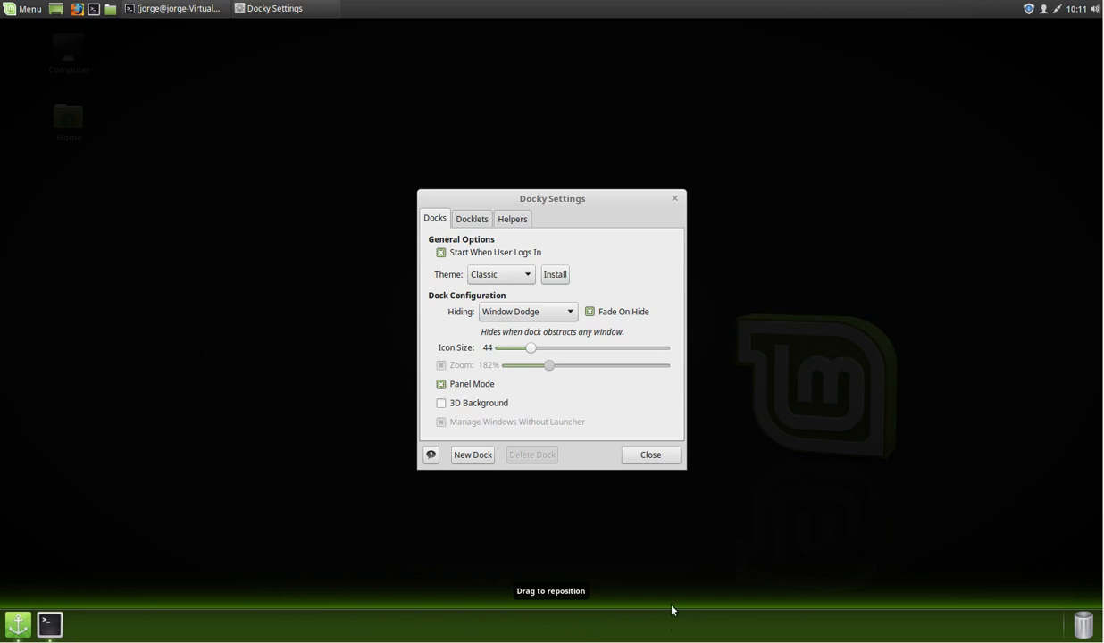
pyautogui.click(450, 385)
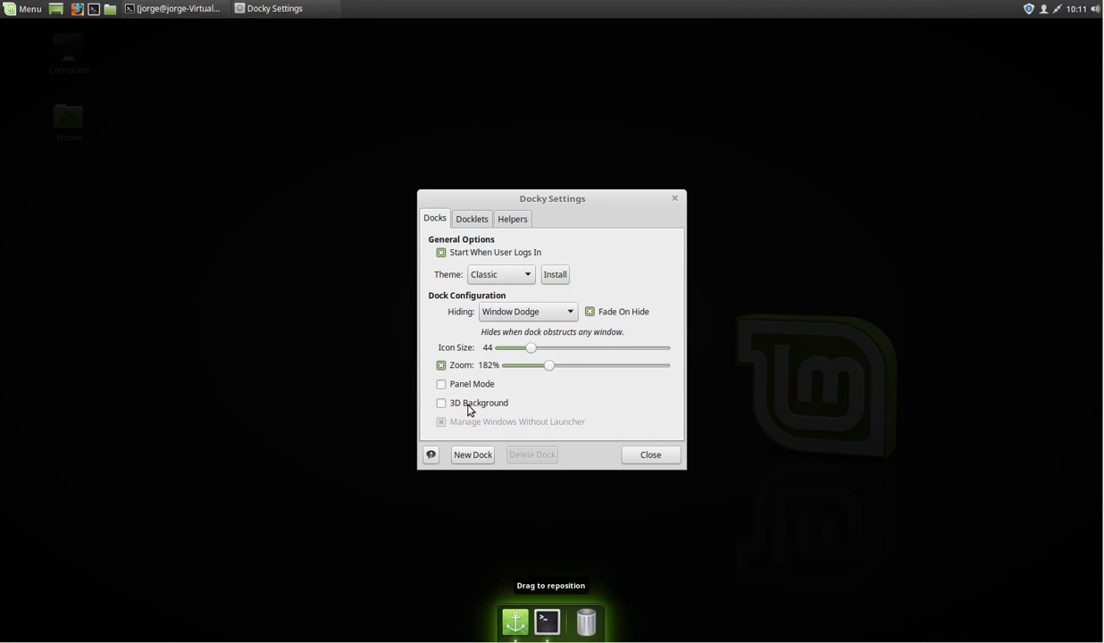
pyautogui.click(469, 410)
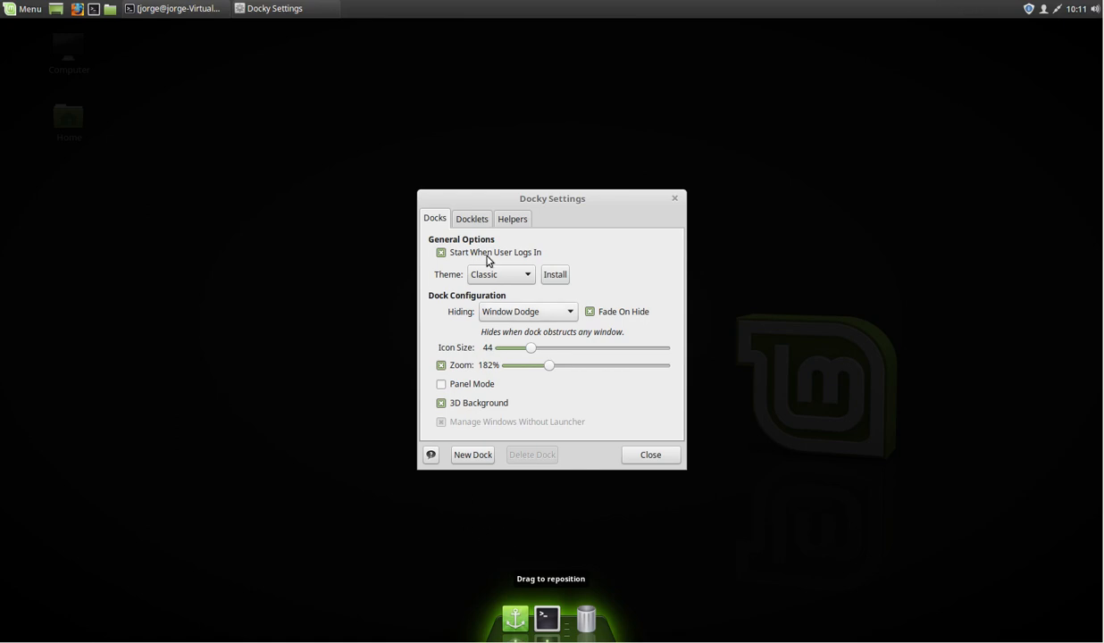
# Browse Docky's docklets and add the CPU Monitor docklet to the dock.
pyautogui.click(474, 220)
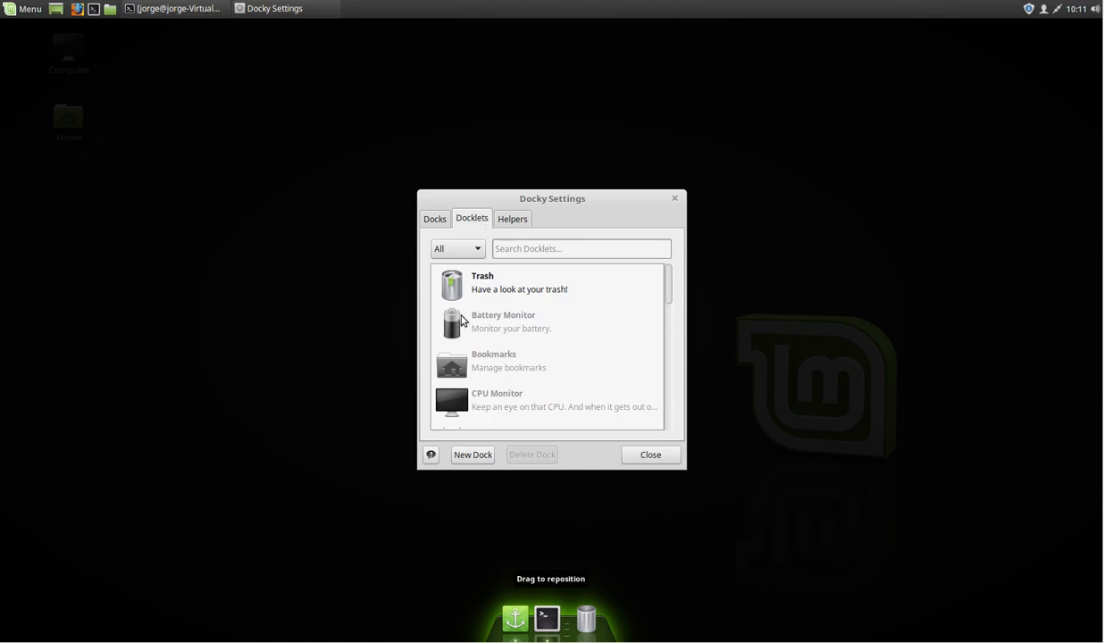
pyautogui.click(529, 331)
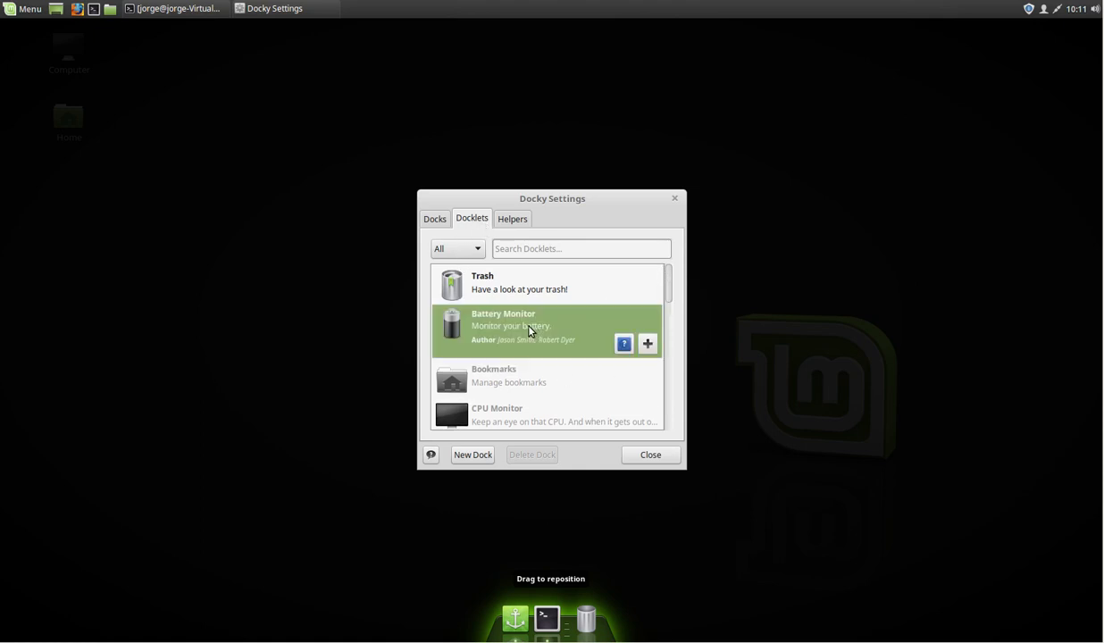
pyautogui.click(522, 386)
pyautogui.click(518, 419)
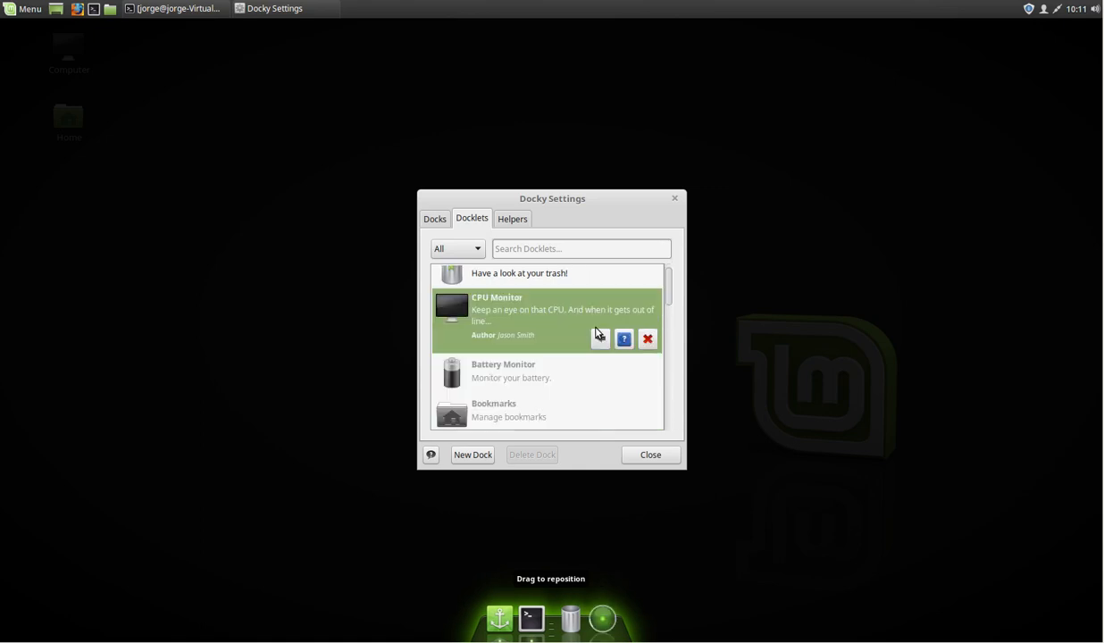
# Add the Clock docklet to the dock.
pyautogui.scroll(-2, 567, 363)
pyautogui.scroll(-1, 567, 362)
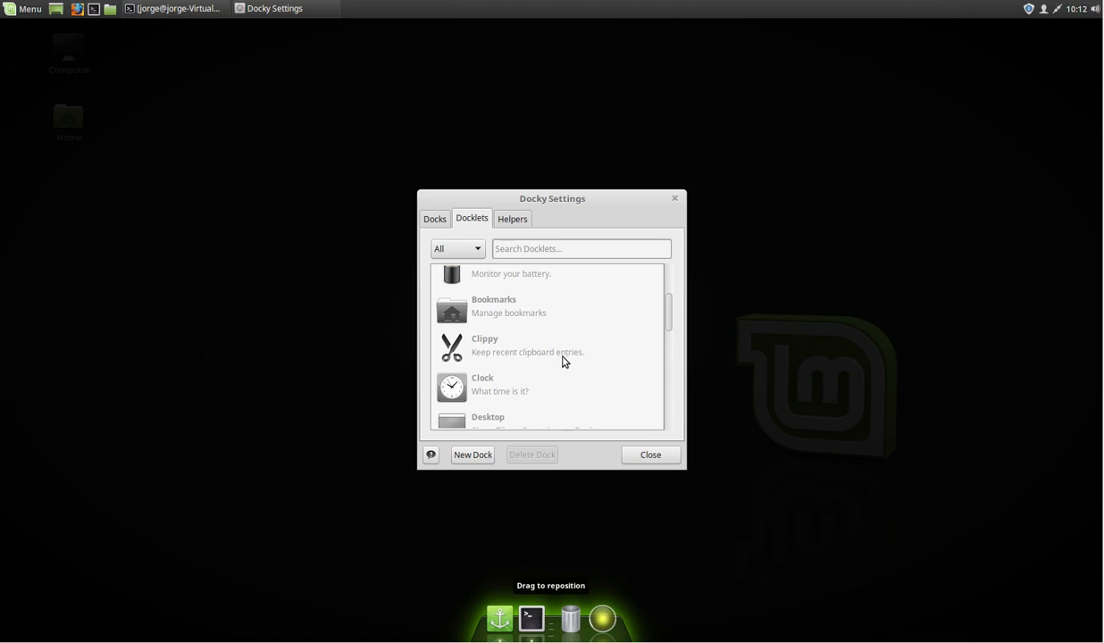
pyautogui.click(512, 376)
pyautogui.click(649, 381)
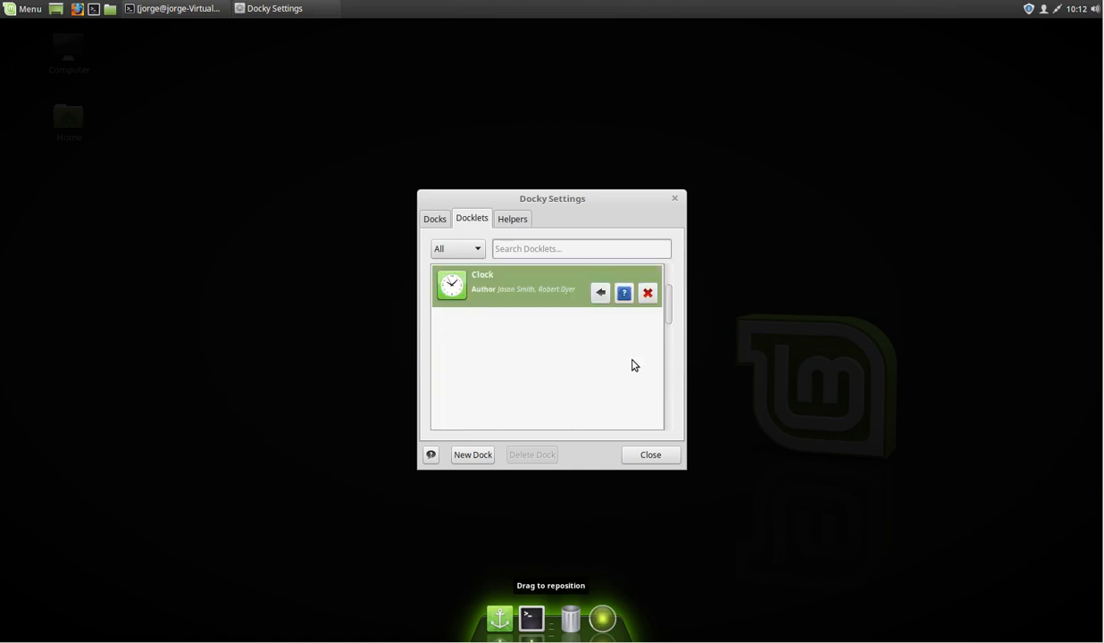
# Add the Gmail docklet to the dock and look through the remaining docklets.
pyautogui.scroll(-2, 633, 363)
pyautogui.scroll(1, 631, 363)
pyautogui.scroll(-2, 603, 375)
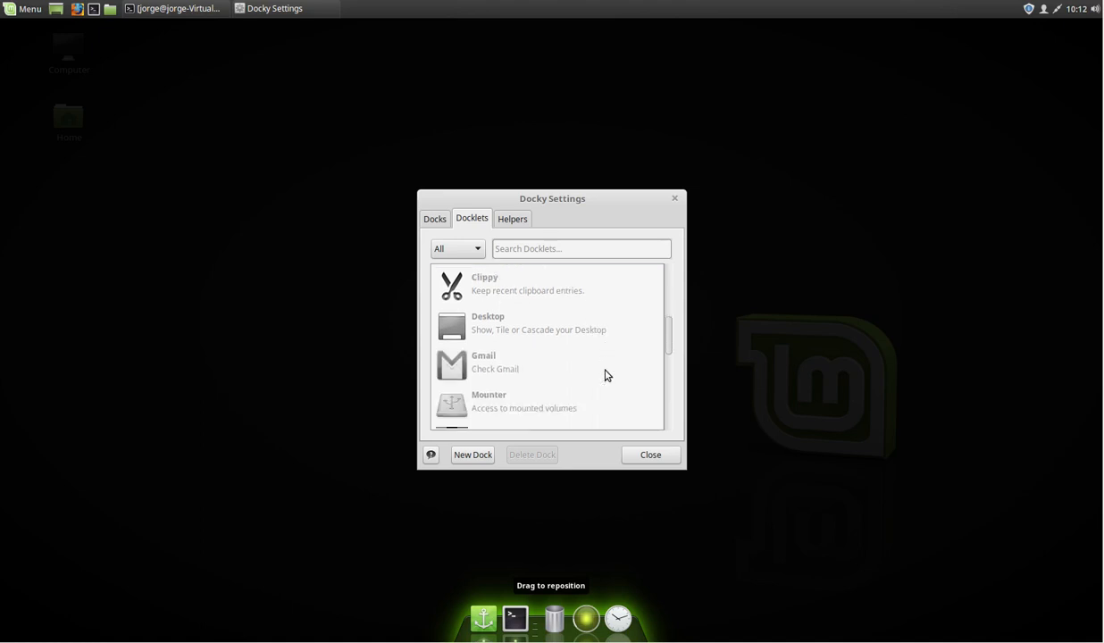
pyautogui.click(518, 367)
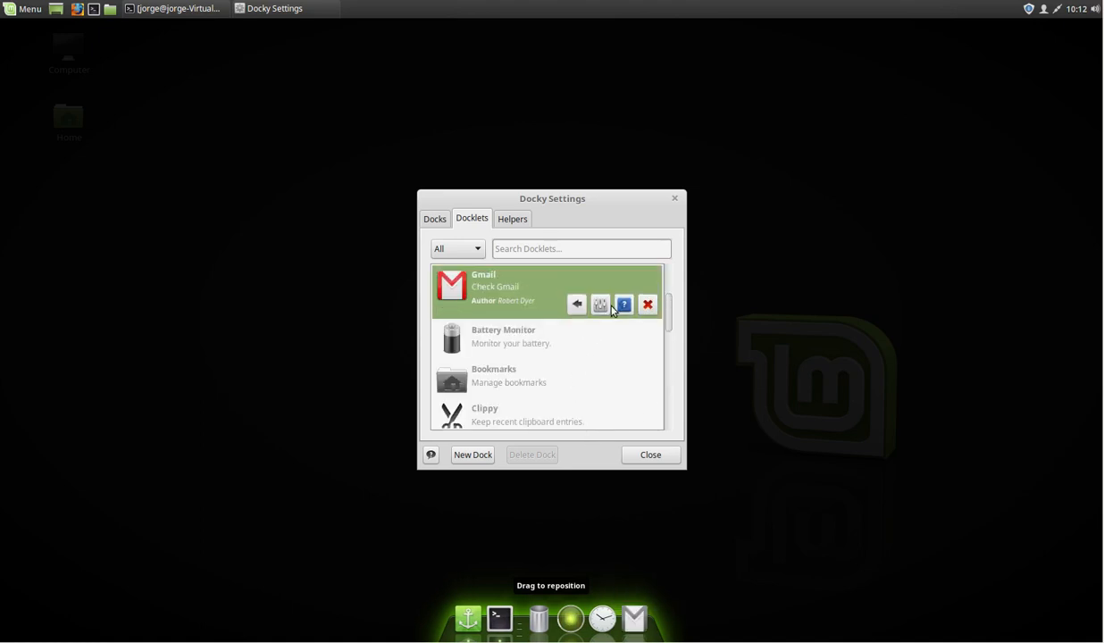
pyautogui.scroll(-2, 614, 384)
pyautogui.scroll(-1, 613, 384)
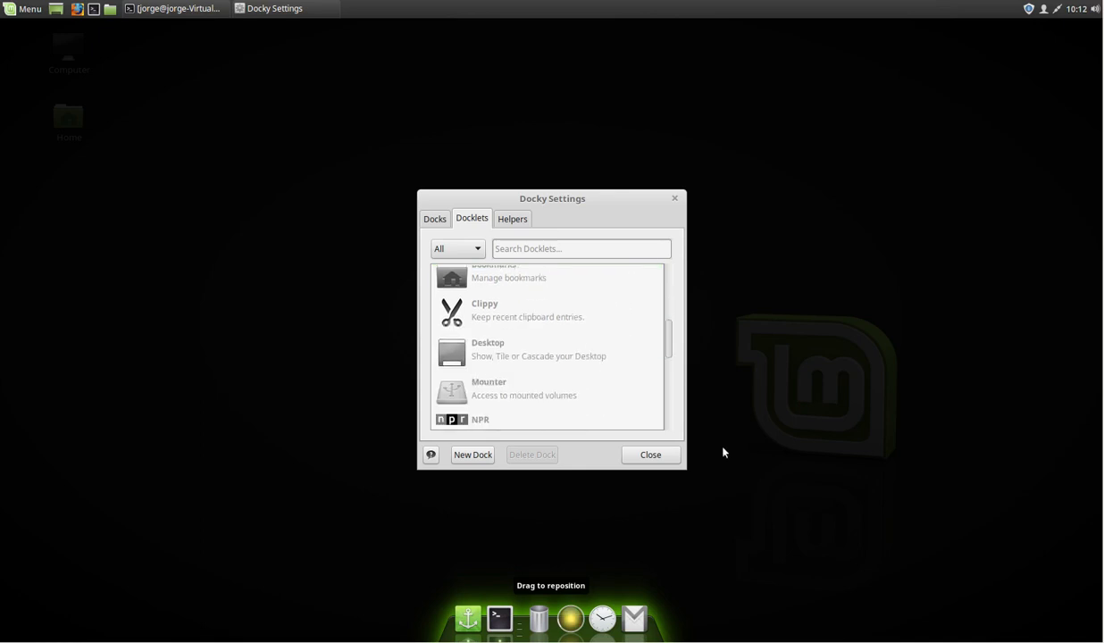
# Look through the remaining docklets, view the Network Monitor docklet's details and close the Docky settings.
pyautogui.scroll(-3, 568, 346)
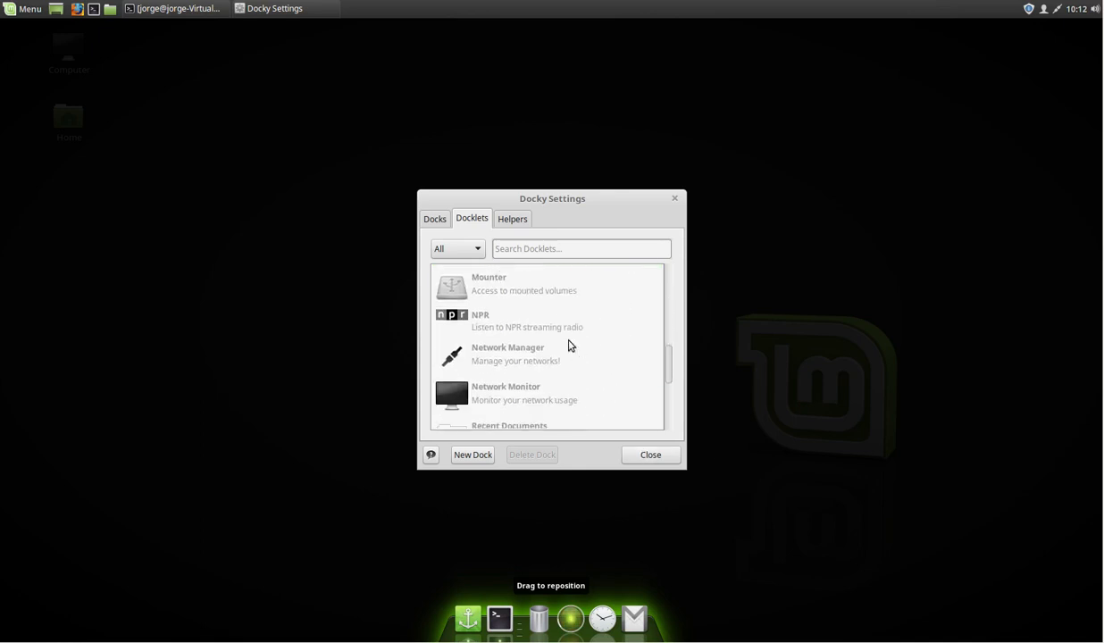
pyautogui.click(497, 375)
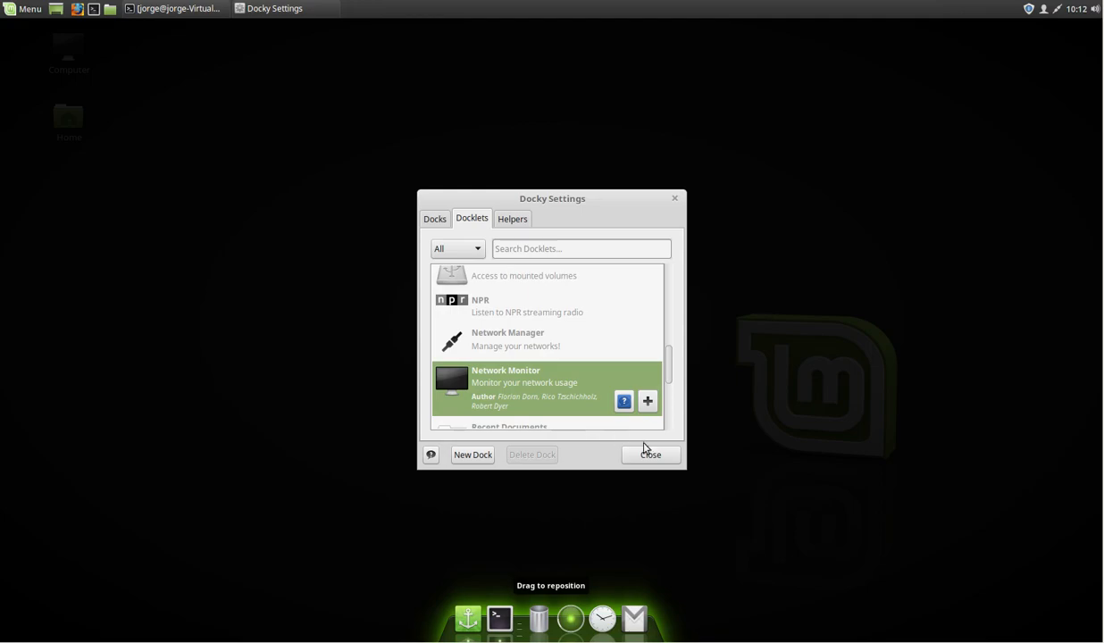
pyautogui.click(651, 455)
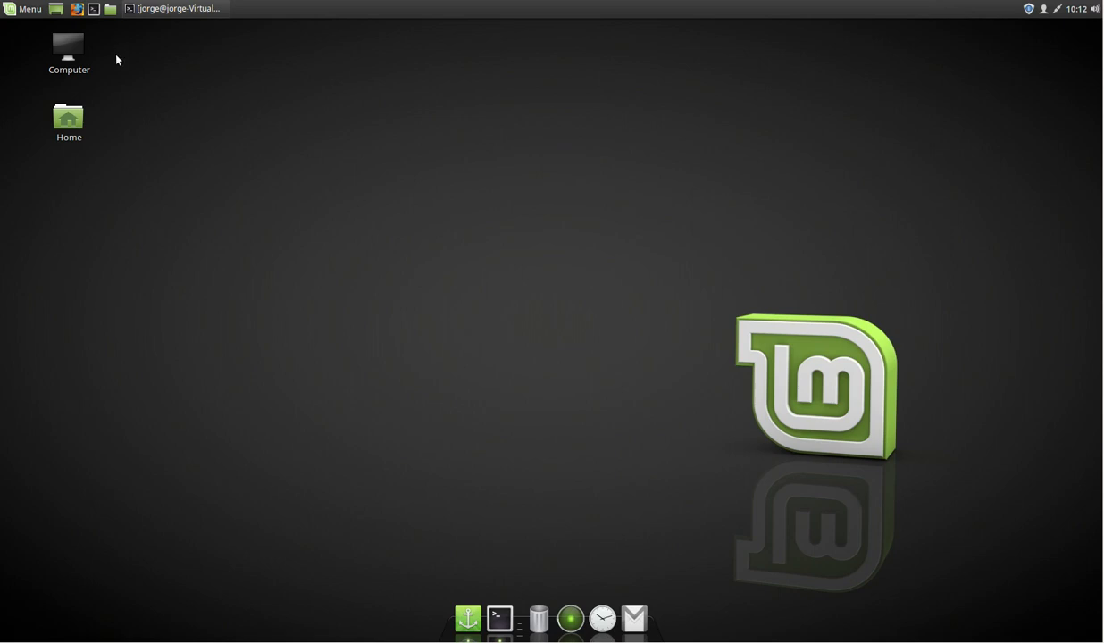
# Find GIMP with an application search for "gimp" and launch it.
pyautogui.click(27, 13)
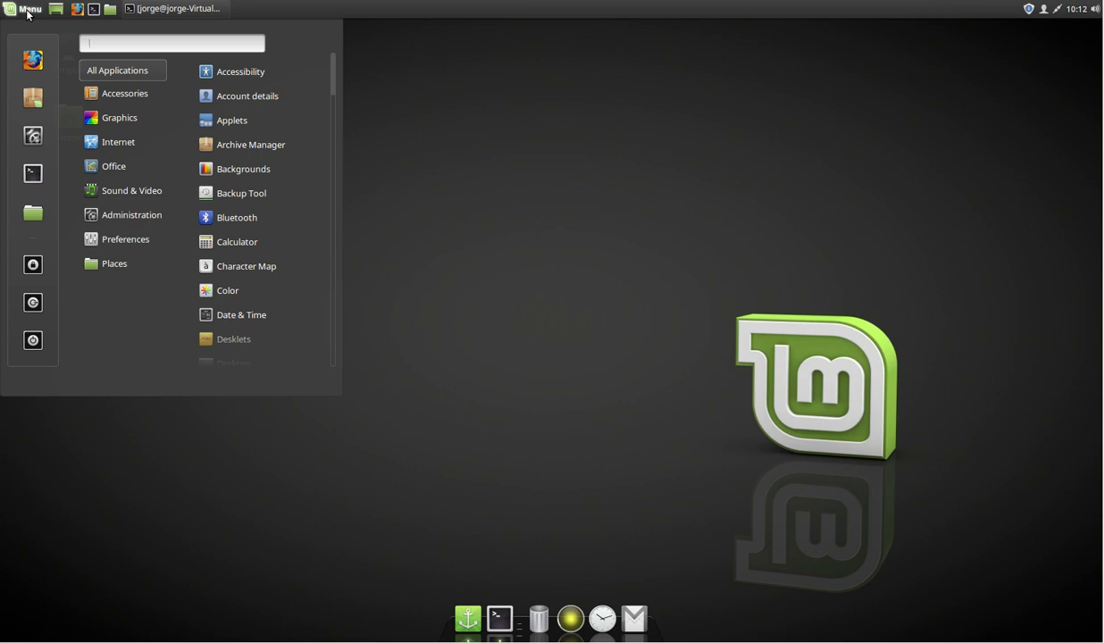
pyautogui.write('gimp')
pyautogui.press('Return')
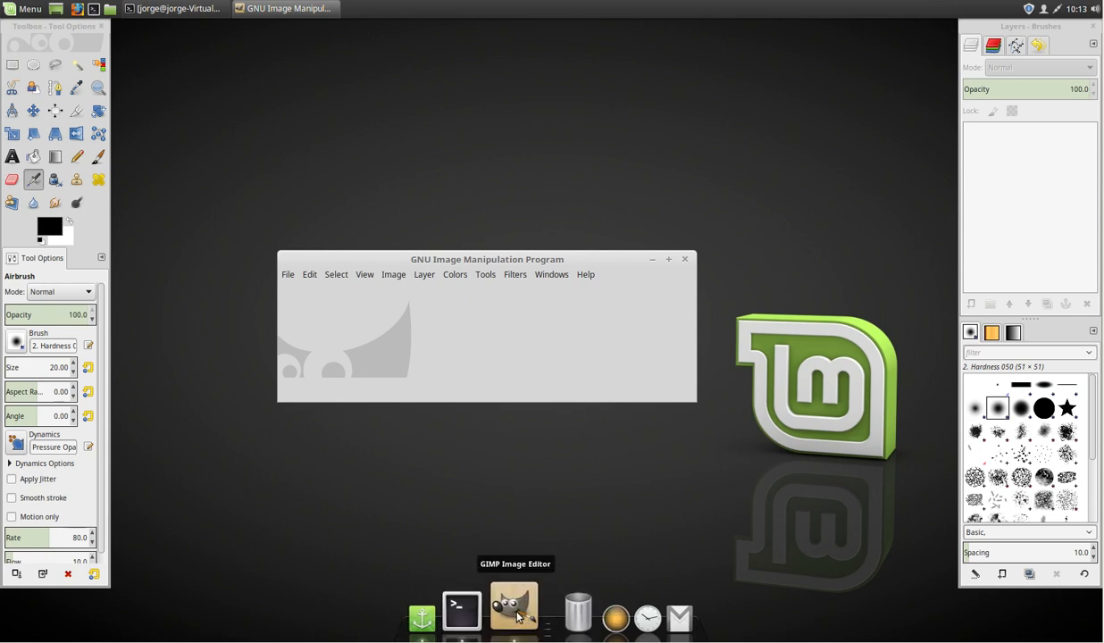
# Pin the running GIMP Image Editor to the dock and close its window.
pyautogui.rightClick(516, 616)
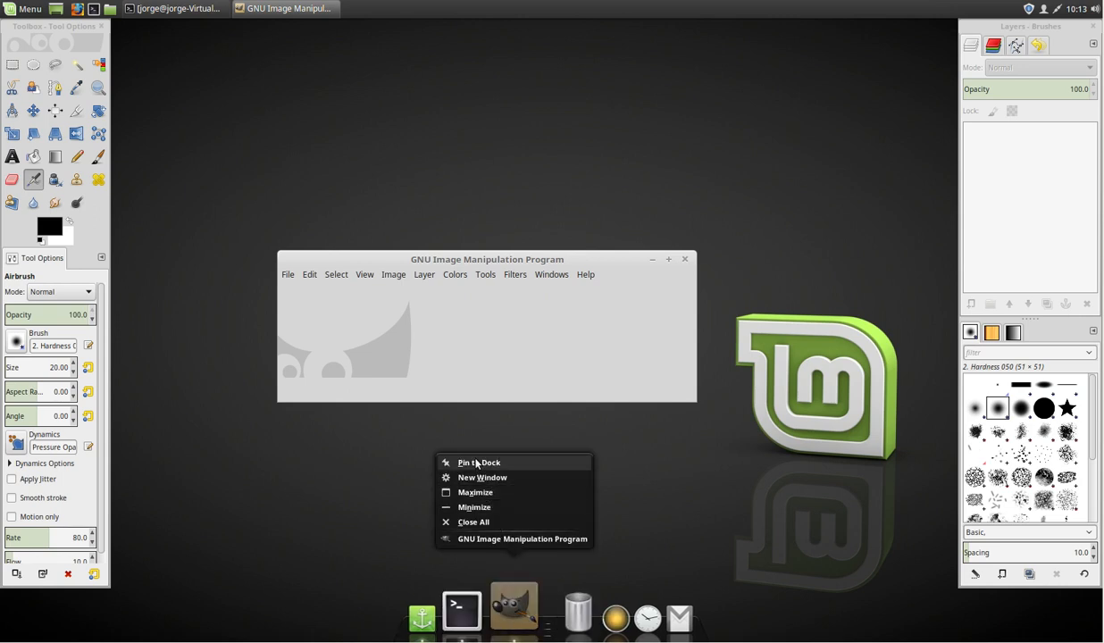
pyautogui.click(500, 464)
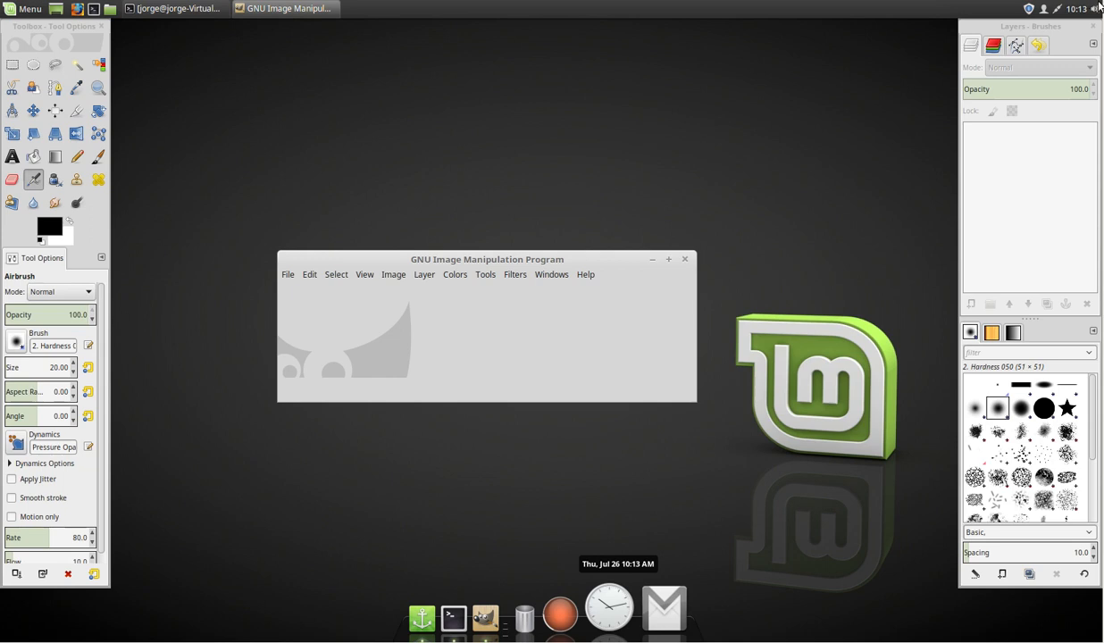
pyautogui.click(686, 261)
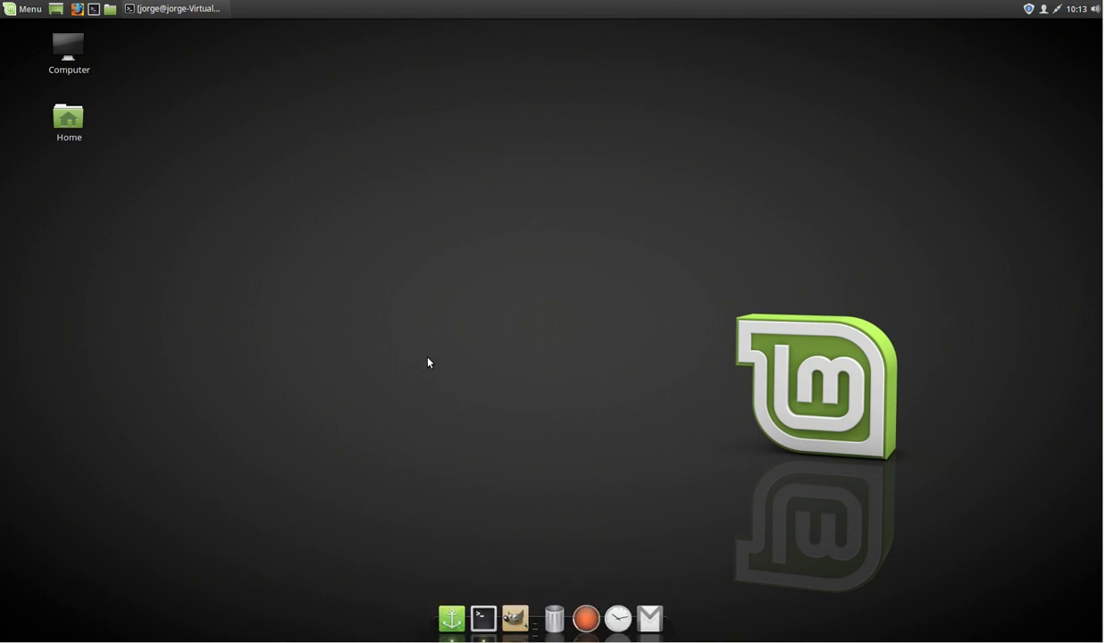
# View the terminal icon's dock options, dismiss them and remove the pinned GIMP icon from the dock.
pyautogui.moveTo(486, 519); pyautogui.dragTo(646, 280)
pyautogui.rightClick(484, 618)
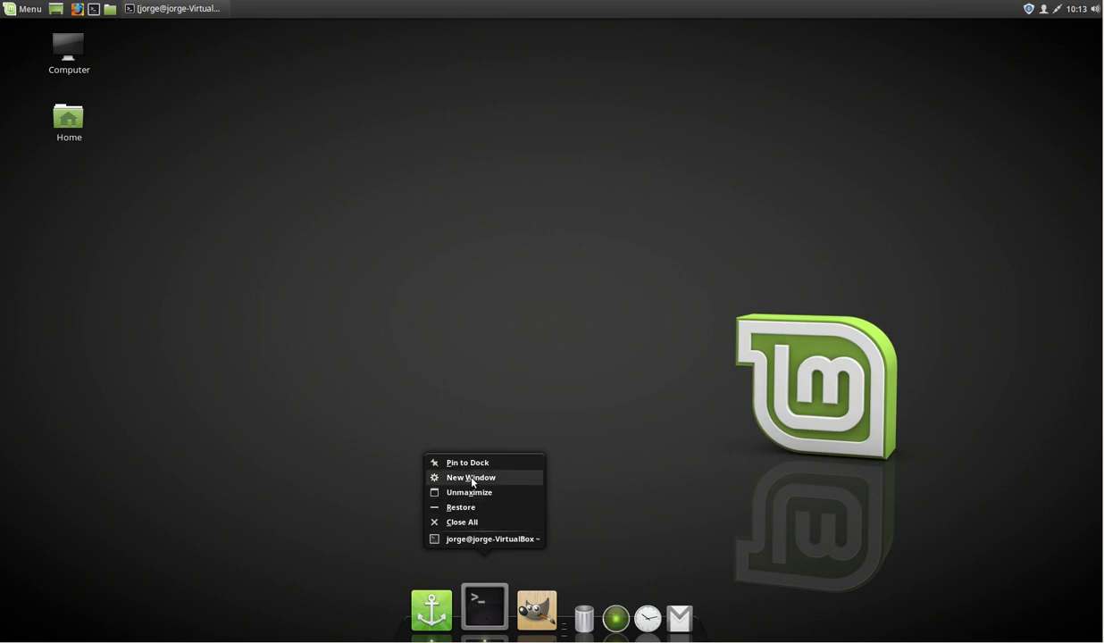
pyautogui.click(473, 418)
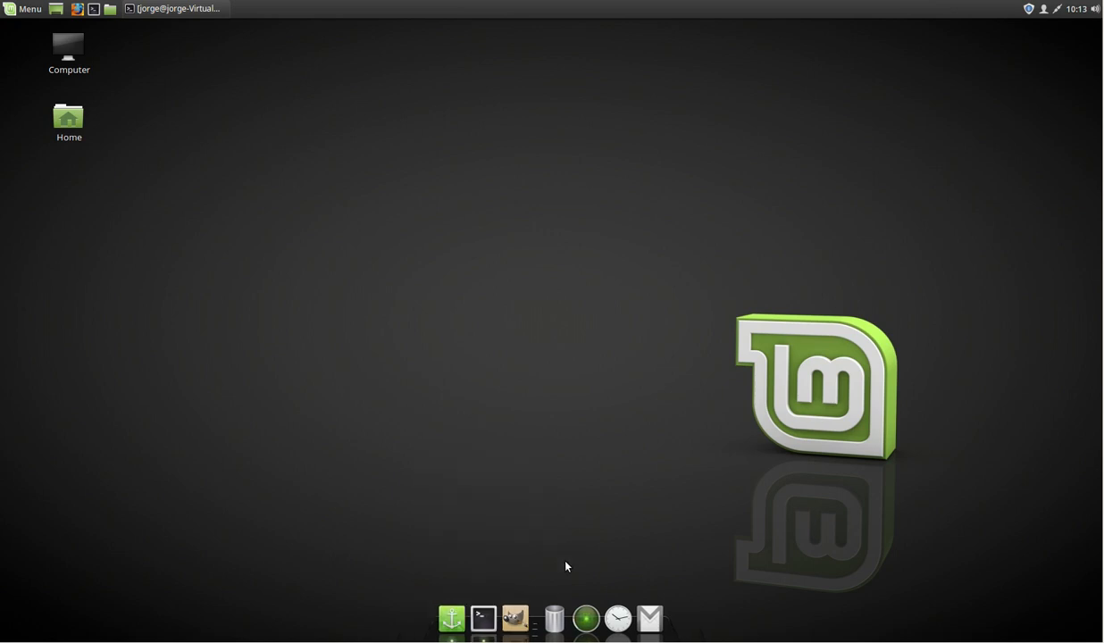
pyautogui.moveTo(519, 616); pyautogui.dragTo(719, 354)
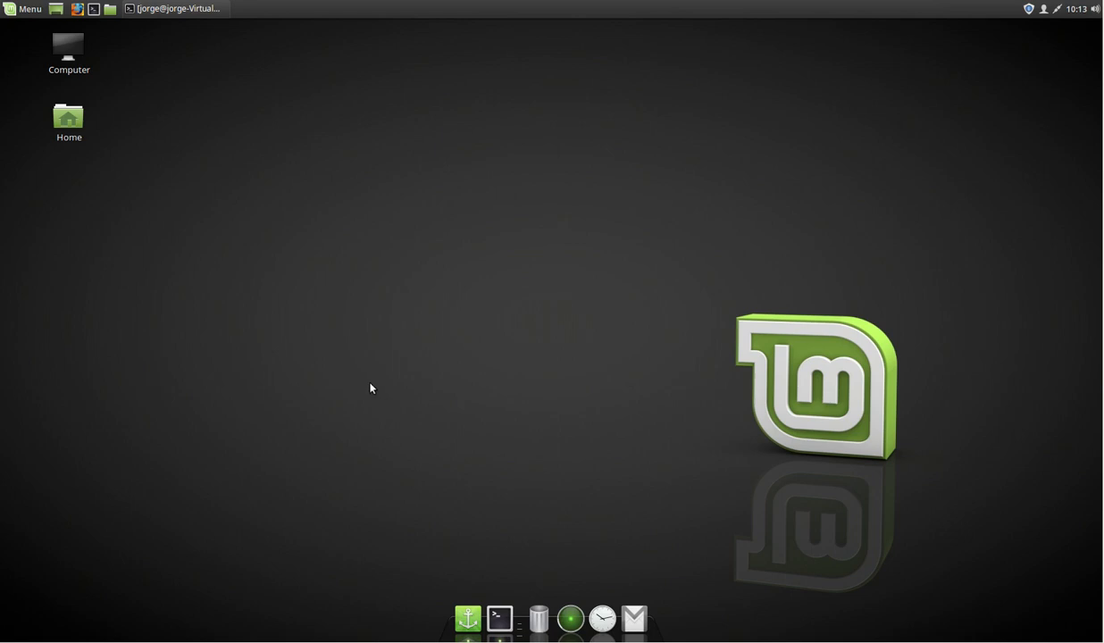
# Reopen the Docky settings, create a second dock and select the original dock for configuration.
pyautogui.click(468, 614)
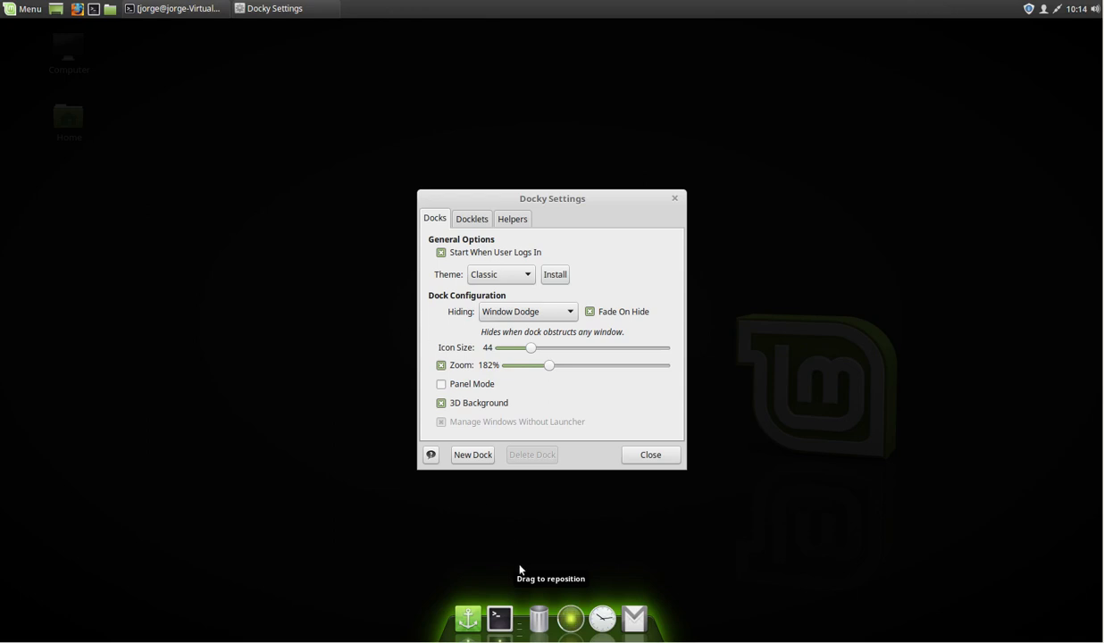
pyautogui.click(472, 454)
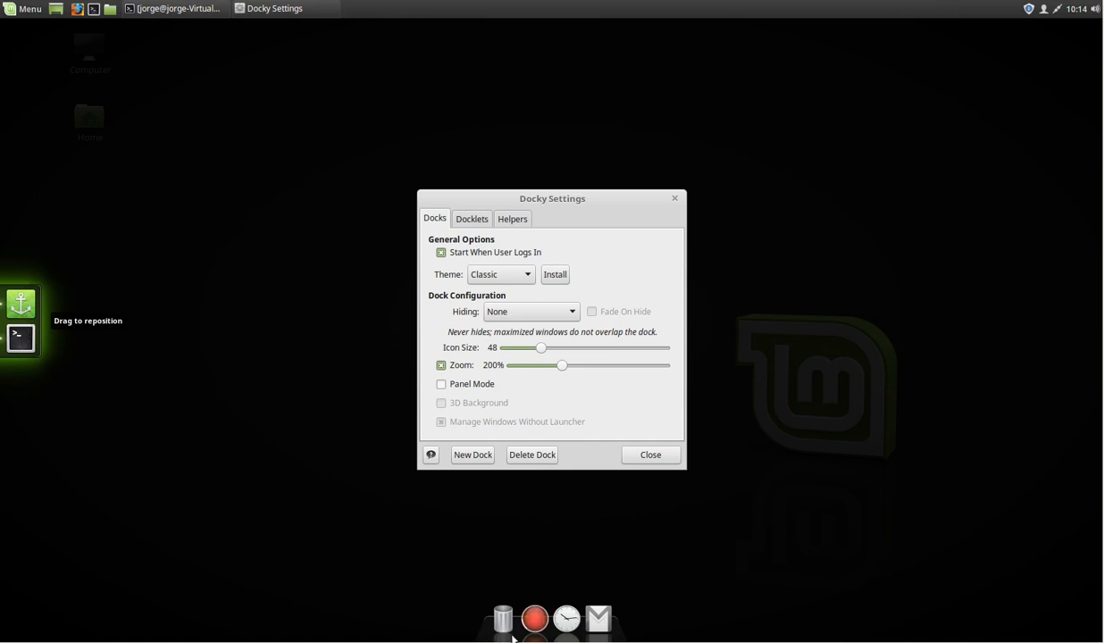
pyautogui.click(600, 637)
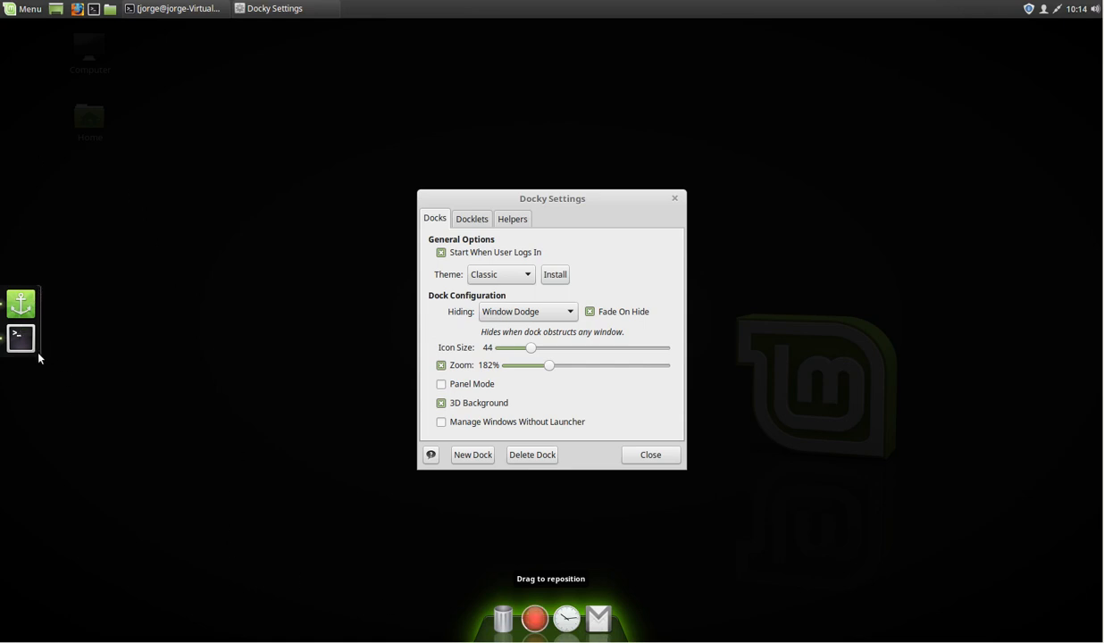
# Delete the newly created side dock and close the Docky settings.
pyautogui.click(35, 340)
pyautogui.click(547, 456)
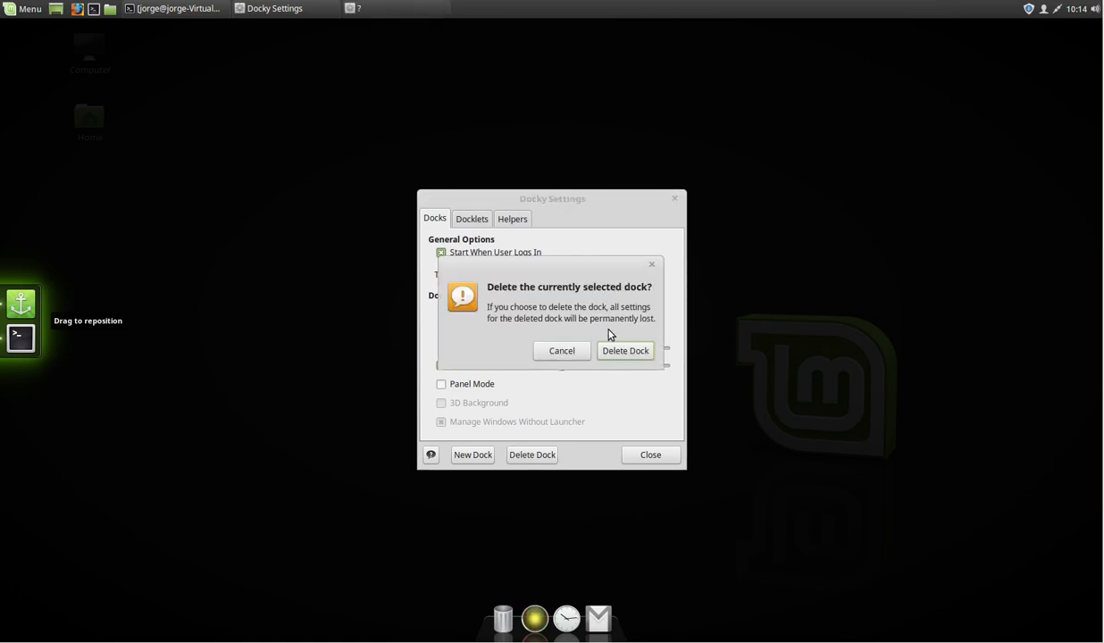
pyautogui.press('Return')
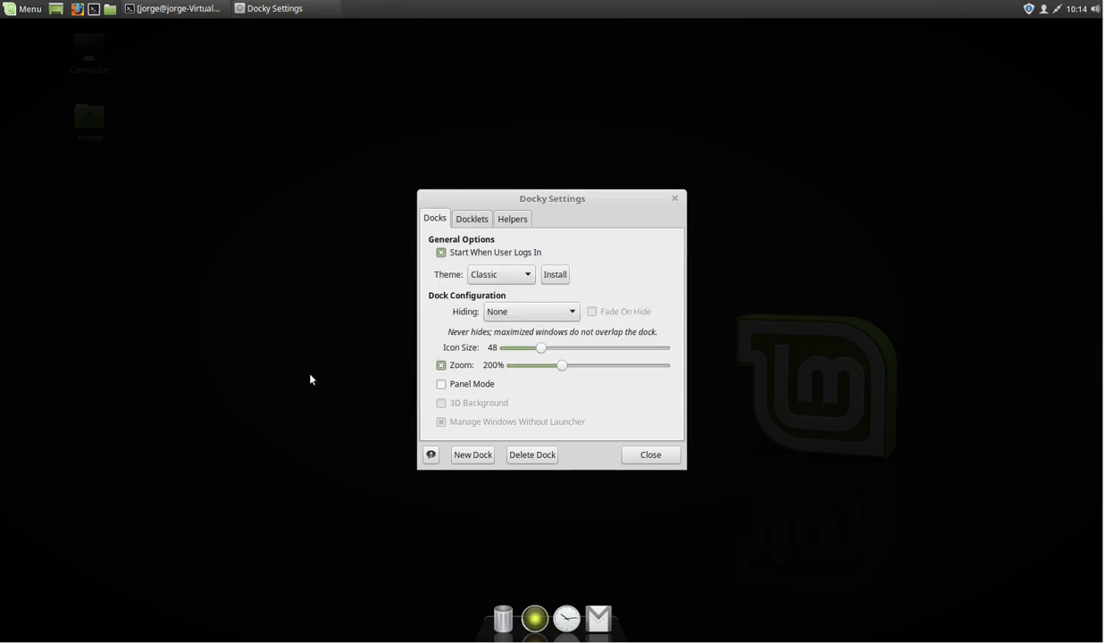
pyautogui.click(651, 455)
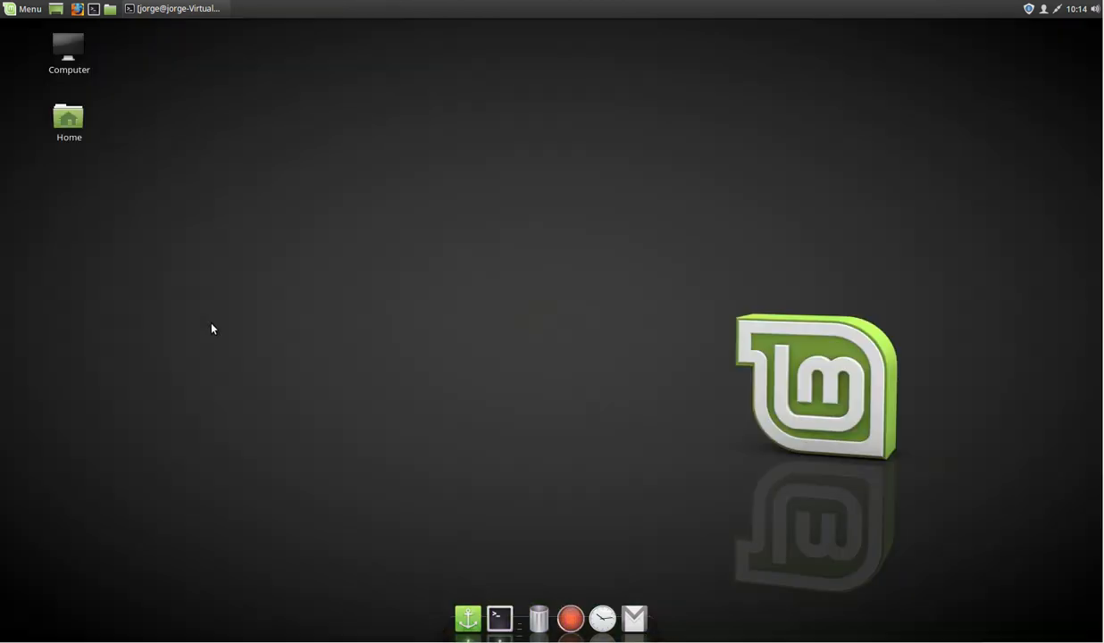